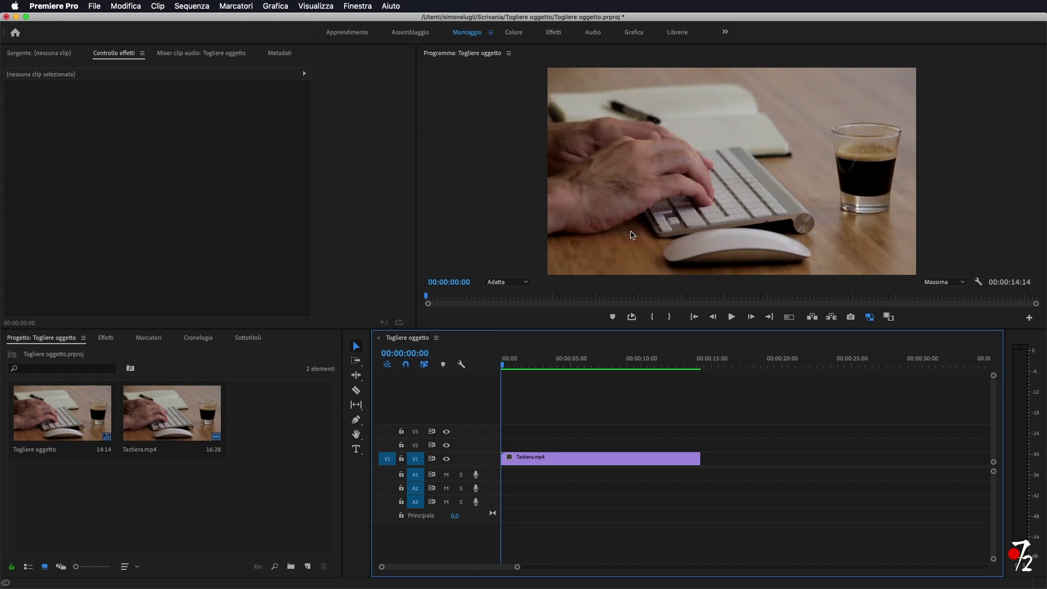
Scrub through the keyboard clip from the sequence start to review it.
left_click_drag(503, 369, 577, 365)
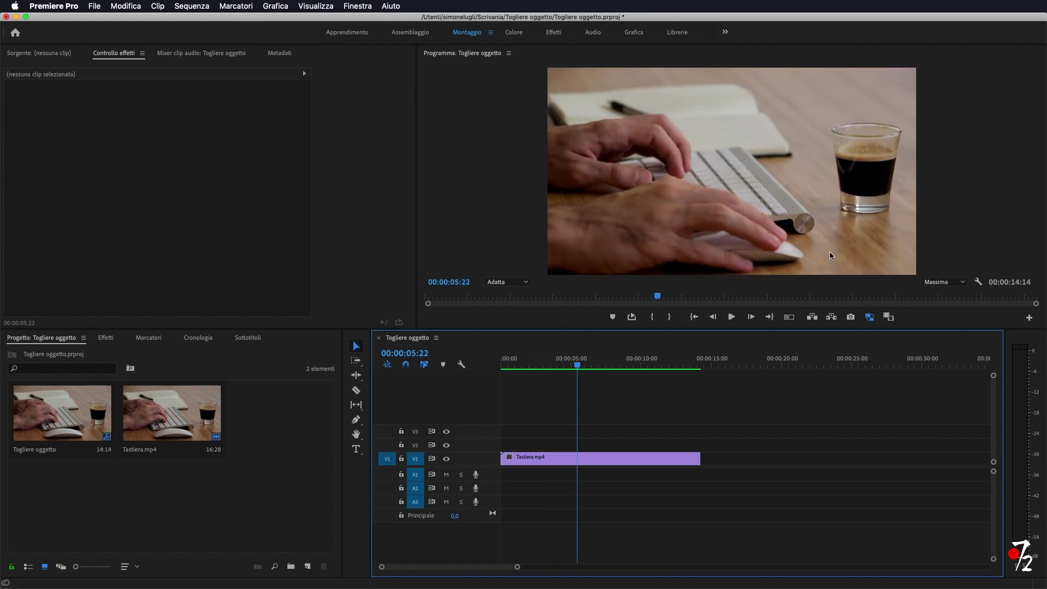
key("Home")
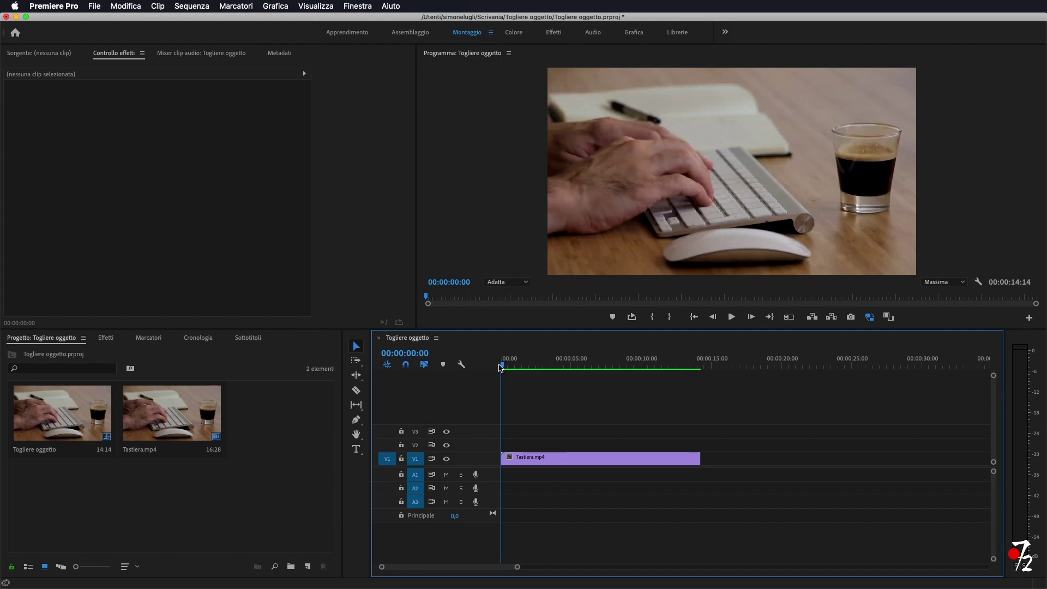
mouse_move(504, 366)
left_mouse_down()
mouse_move(666, 368)
mouse_move(684, 372)
mouse_move(552, 378)
mouse_move(690, 380)
mouse_move(588, 388)
mouse_move(638, 388)
mouse_move(607, 367)
mouse_move(469, 369)
left_mouse_up()
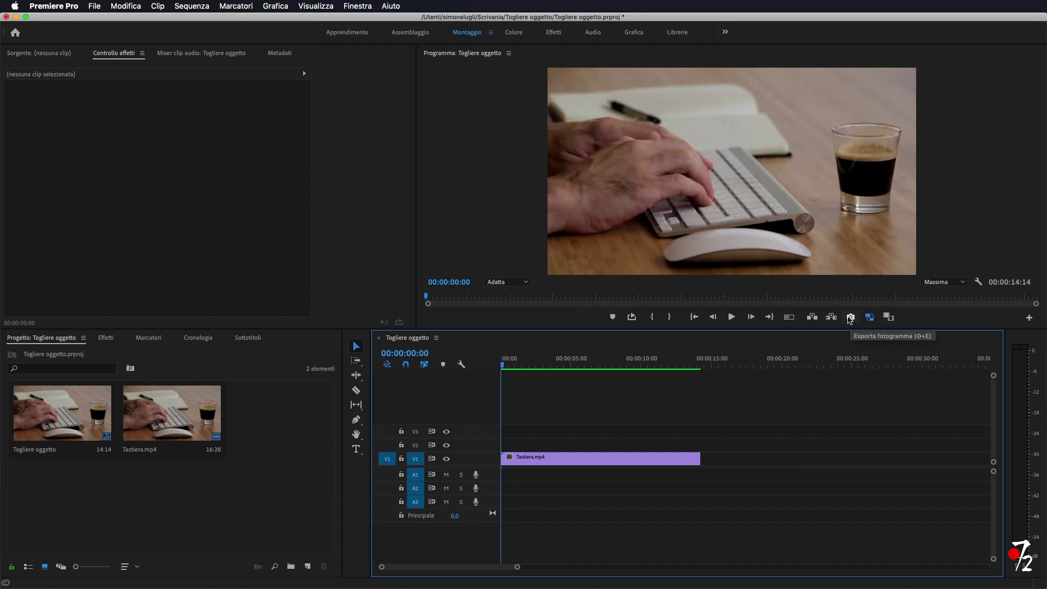
Try the Program monitor button editor, cancel it, and open Esporta fotogramma at 00:00:00:00.
left_click(972, 325)
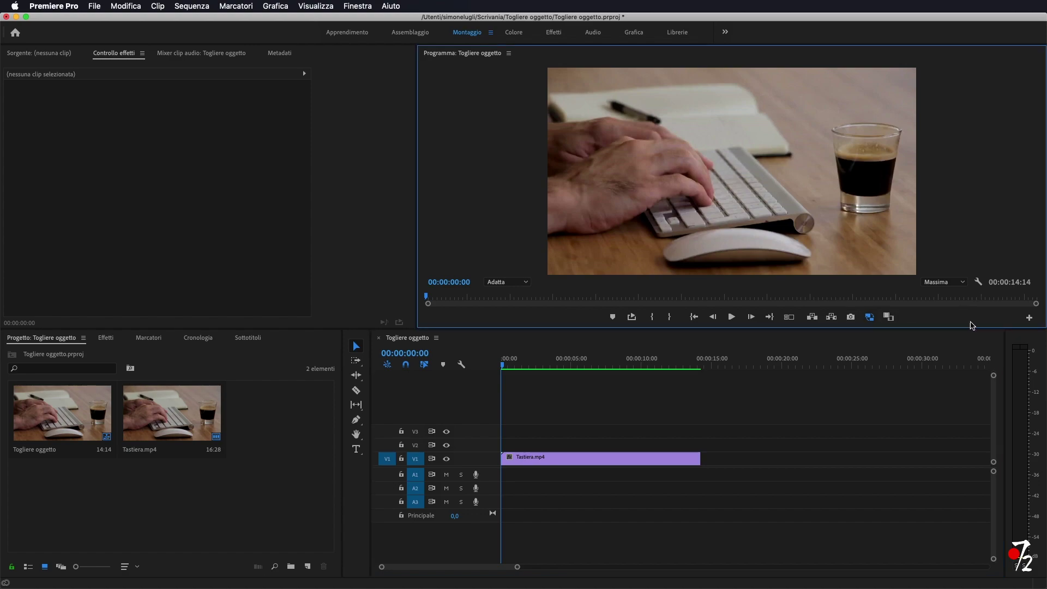
left_click(1030, 319)
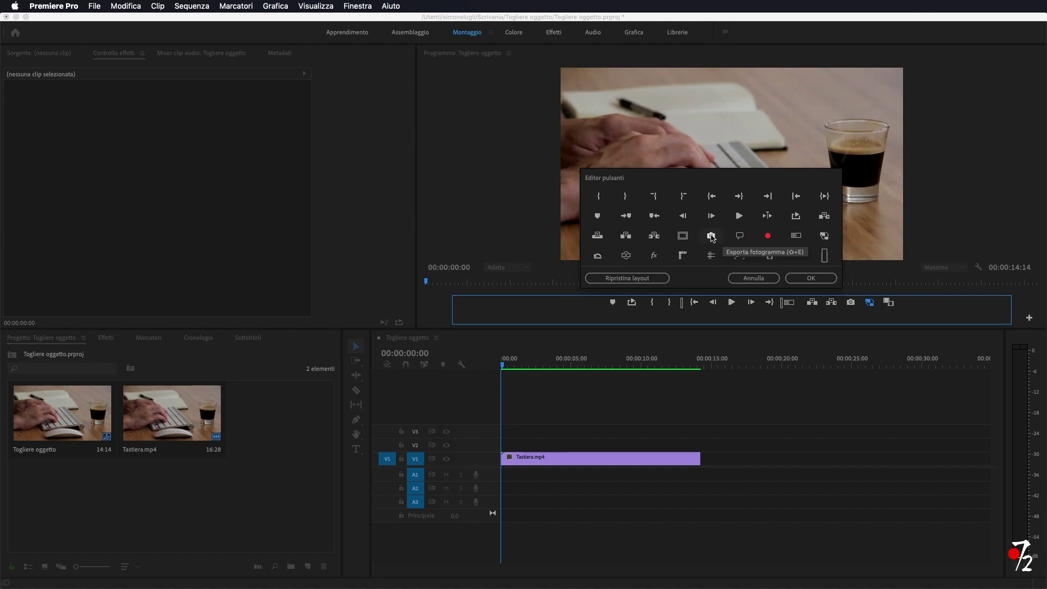
left_click_drag(712, 238, 757, 258)
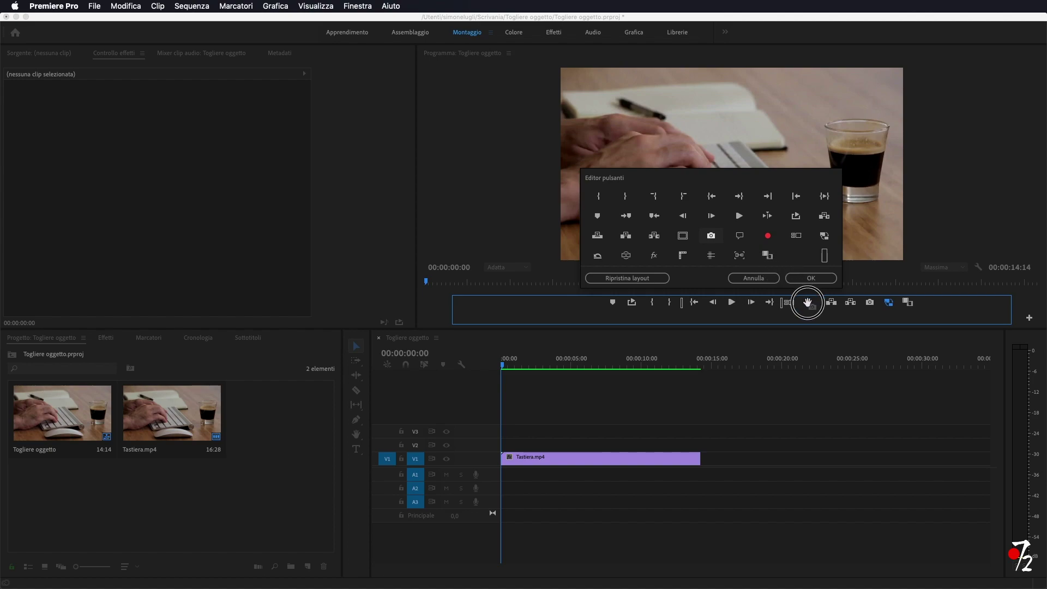
left_click(761, 278)
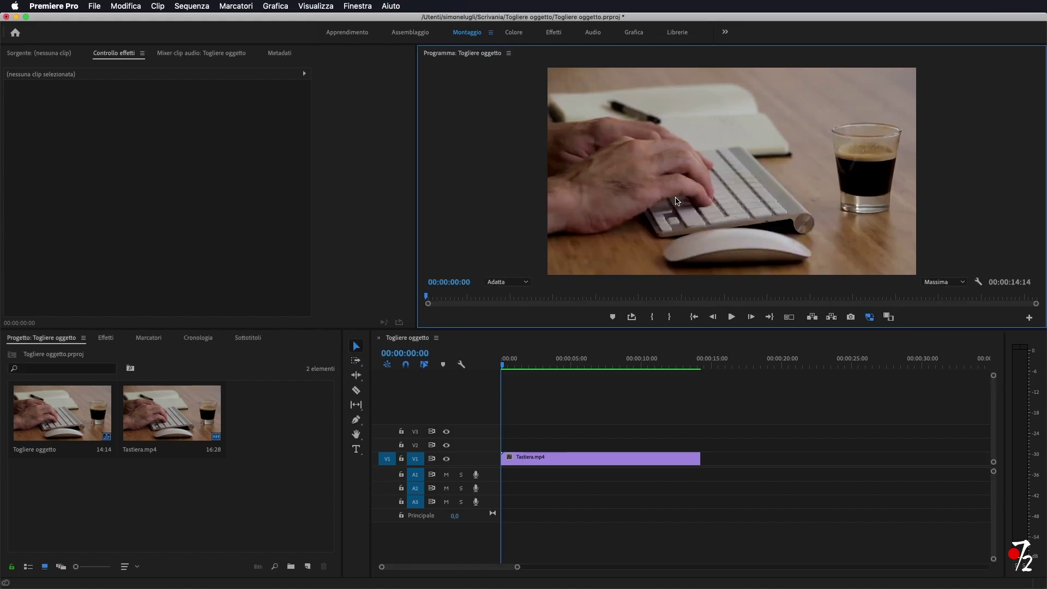
left_click(851, 318)
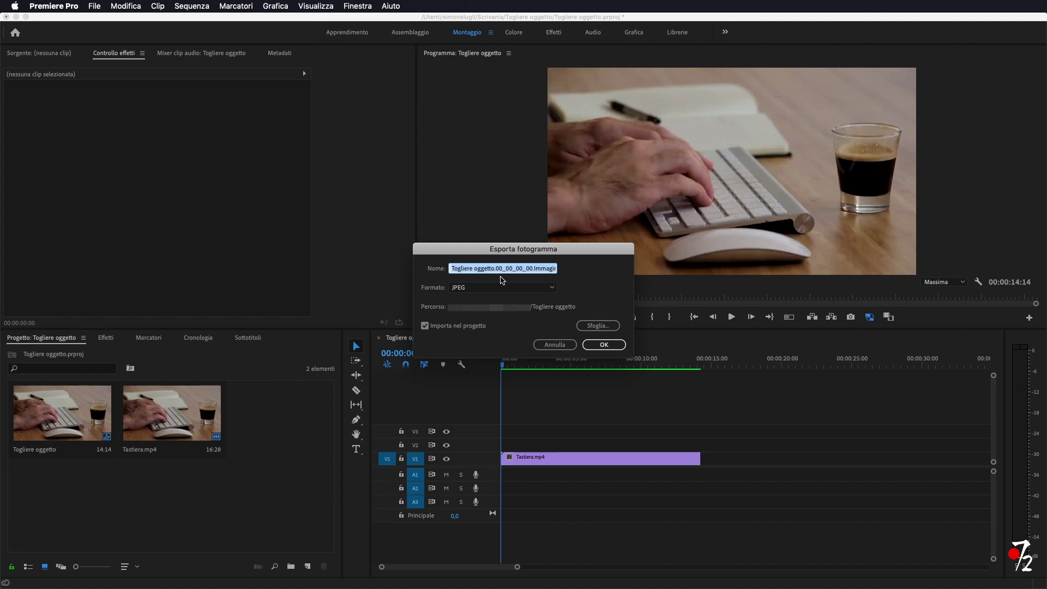
Export frame 00:00:00:00 as a JPEG still with Importa nel progetto enabled.
left_click(483, 291)
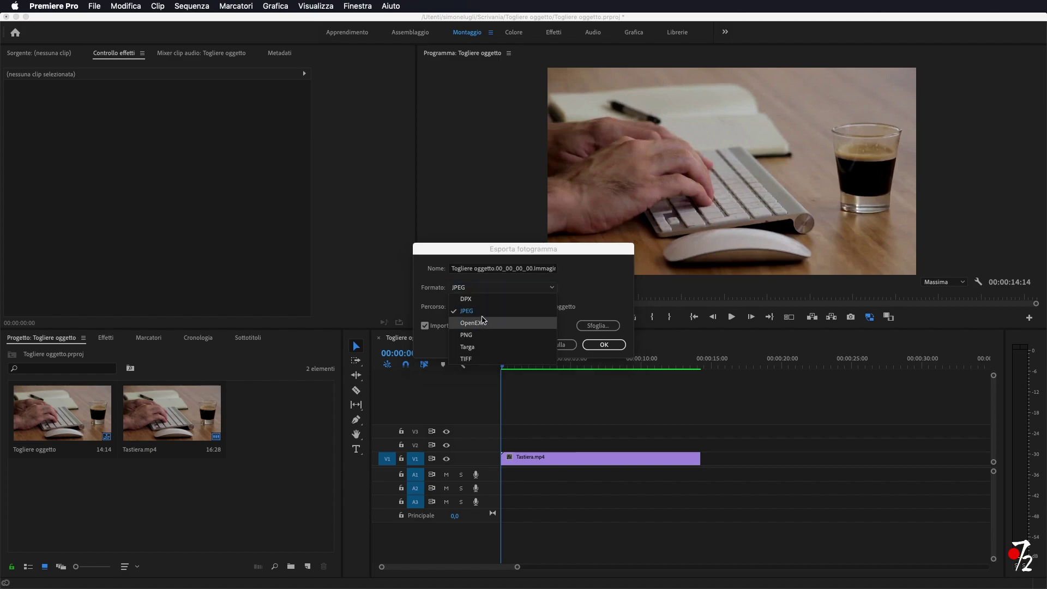
left_click(468, 311)
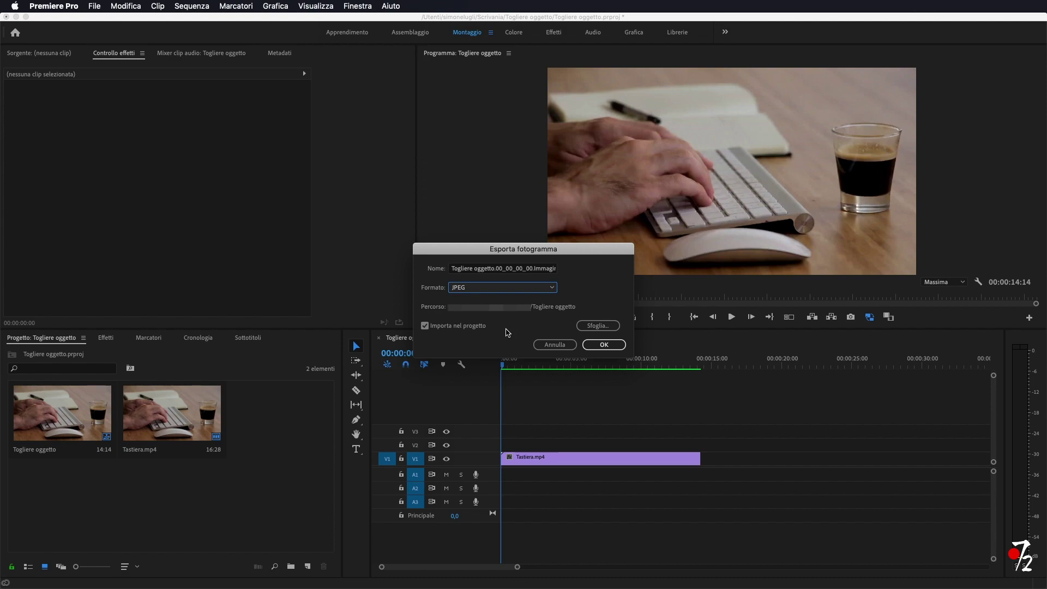
left_click(425, 326)
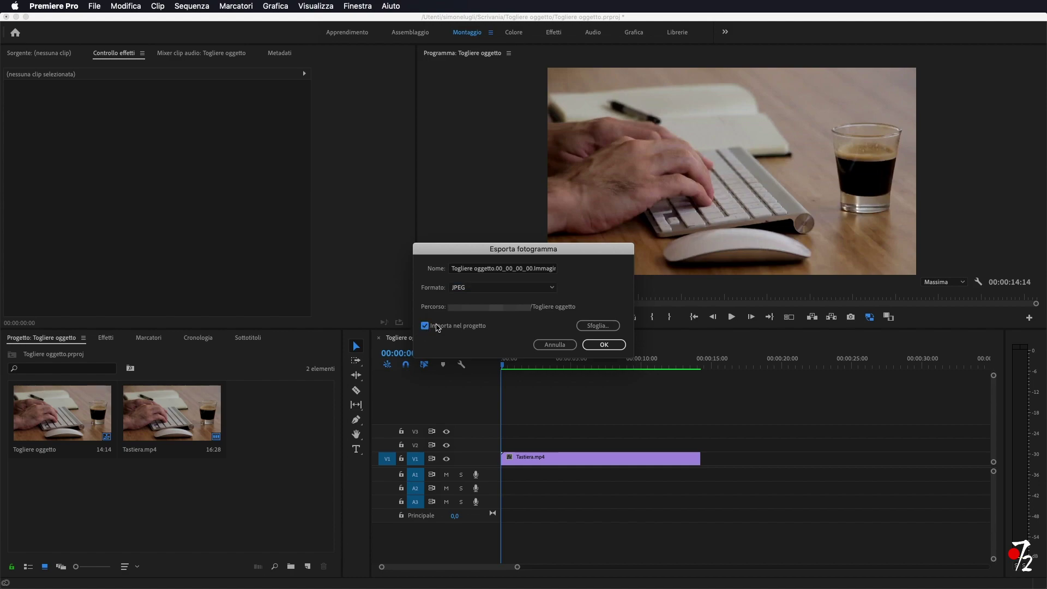
left_click(600, 344)
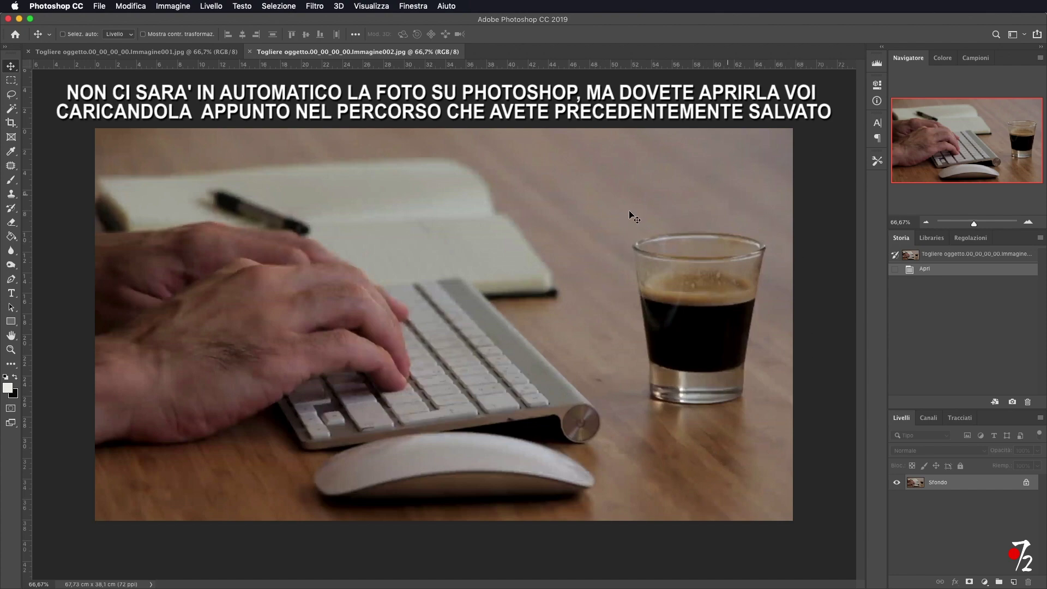
Select the Clone Stamp tool and set its Flow to 100%.
left_click(11, 193)
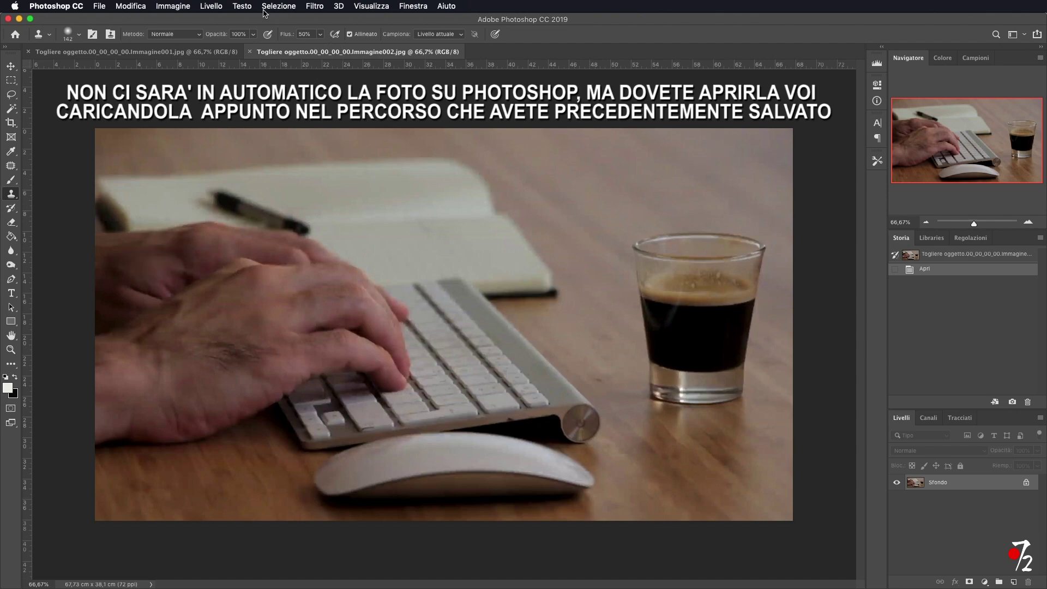
left_click(322, 37)
left_click_drag(320, 47, 388, 57)
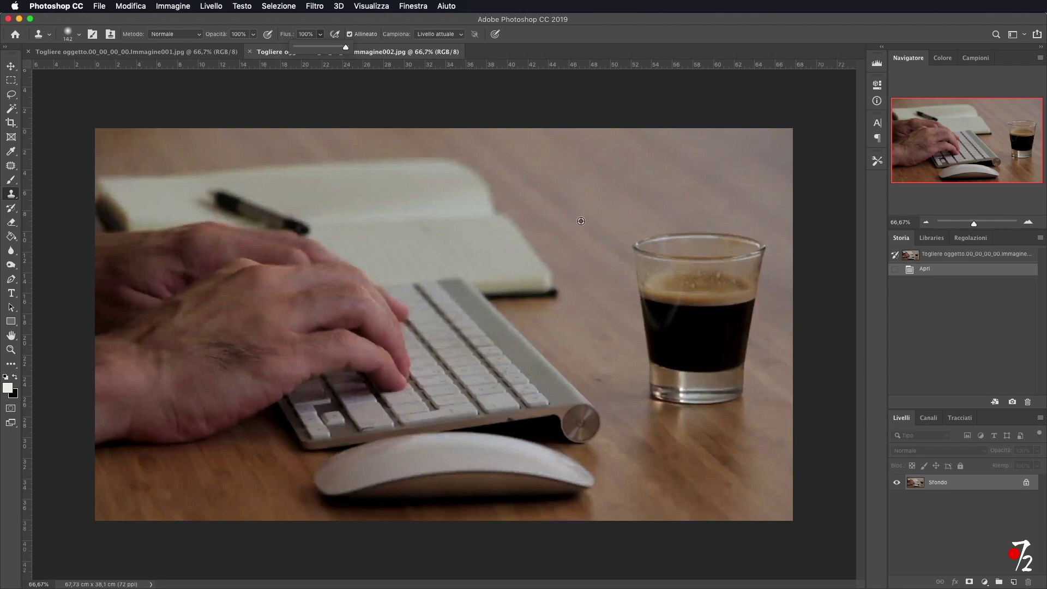
left_click(580, 221, "alt")
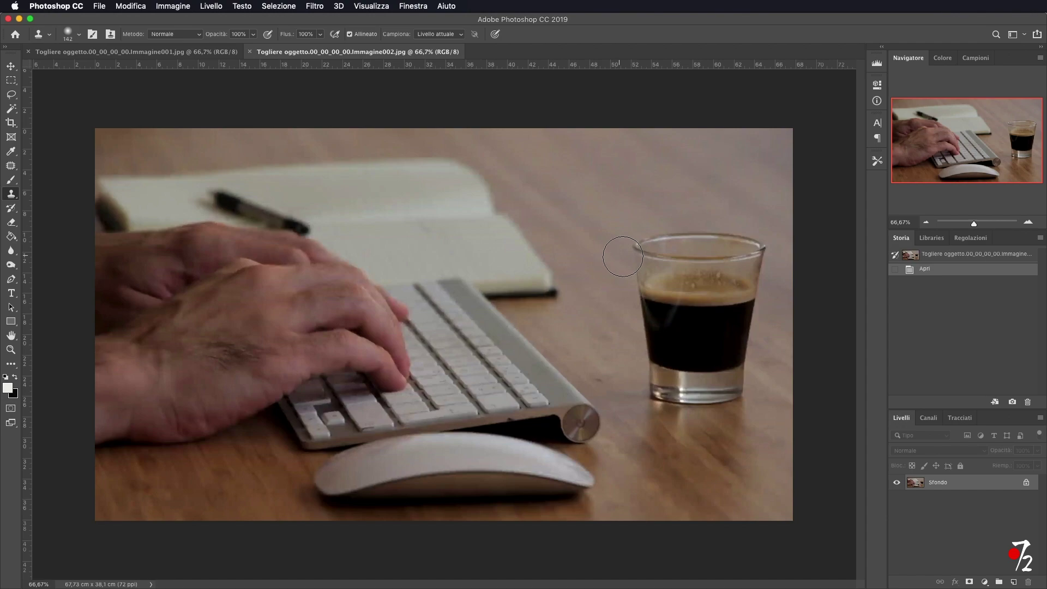
Clone sampled wood texture over the glass's rim, upper-left and dark left side.
mouse_move(623, 256)
left_mouse_down()
mouse_move(650, 275)
mouse_move(656, 315)
mouse_move(661, 304)
left_mouse_up()
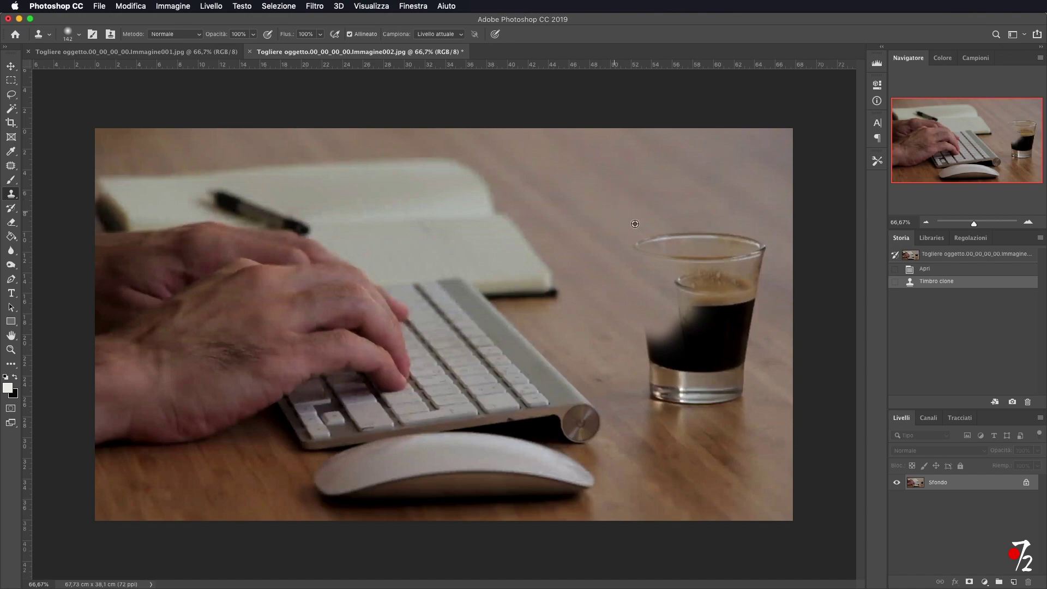
mouse_move(641, 234)
left_mouse_down()
mouse_move(665, 251)
mouse_move(743, 249)
mouse_move(724, 222)
left_mouse_up()
left_click(667, 189, "alt")
left_click(737, 227, "alt")
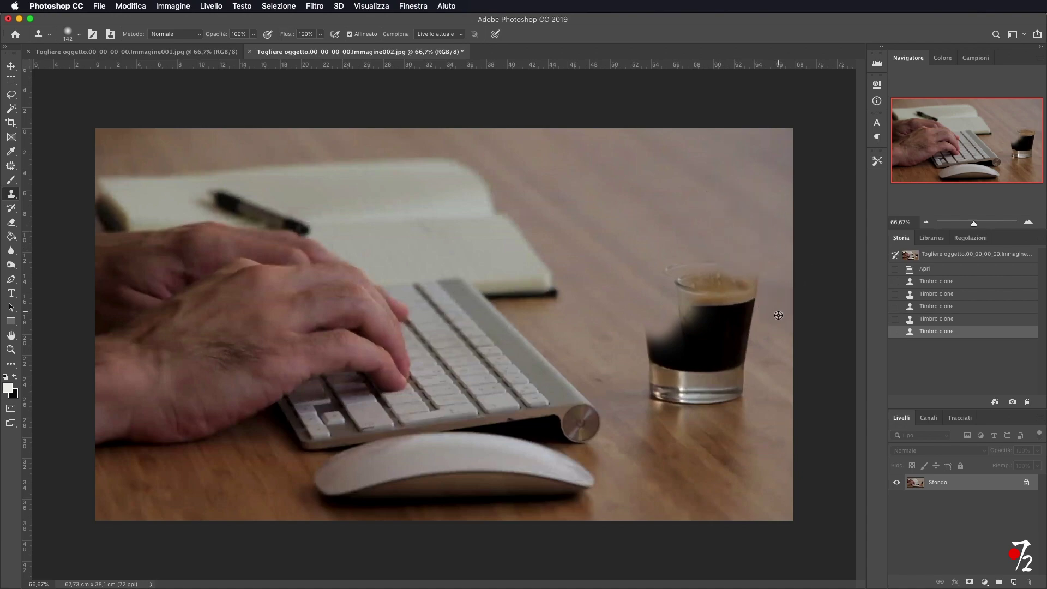
left_click(613, 239, "alt")
left_click_drag(682, 294, 625, 257)
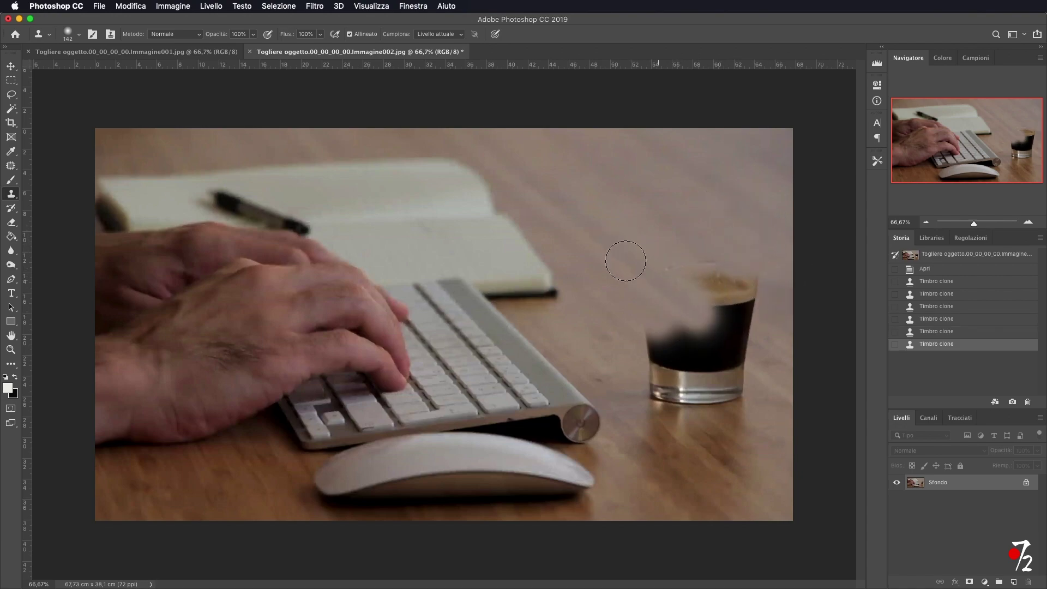
left_click(603, 281, "alt")
left_click_drag(643, 327, 662, 365)
left_click(619, 315, "alt")
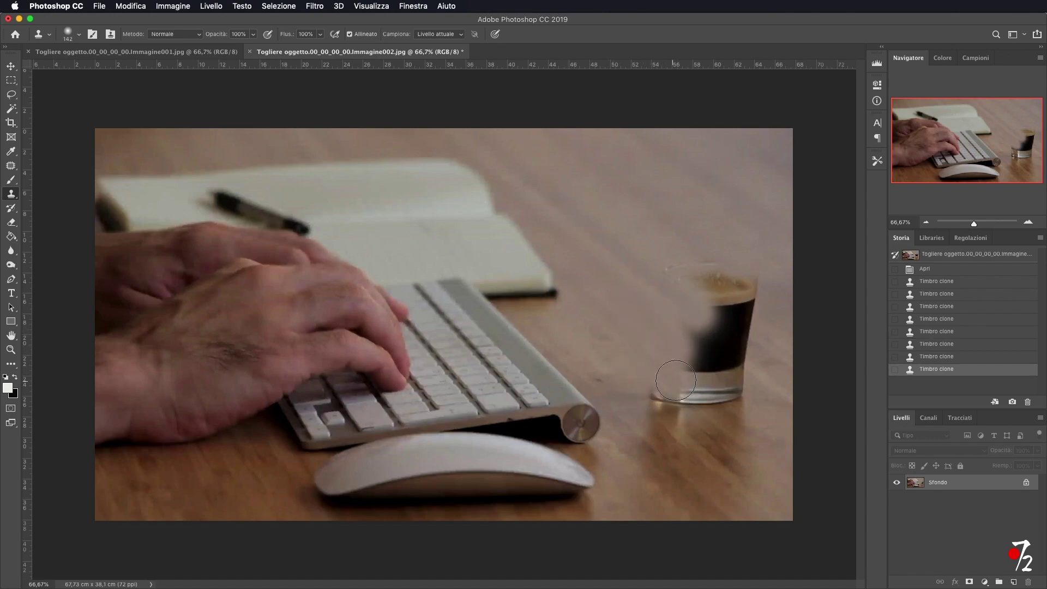
Clone wood over the glass's lower-right and base, then at 53% Flow lighten the dark smudge.
left_click(714, 328)
left_click(795, 442, "alt")
mouse_move(756, 378)
left_mouse_down()
mouse_move(740, 361)
mouse_move(758, 302)
mouse_move(697, 380)
mouse_move(734, 446)
left_mouse_up()
left_click(712, 388, "alt")
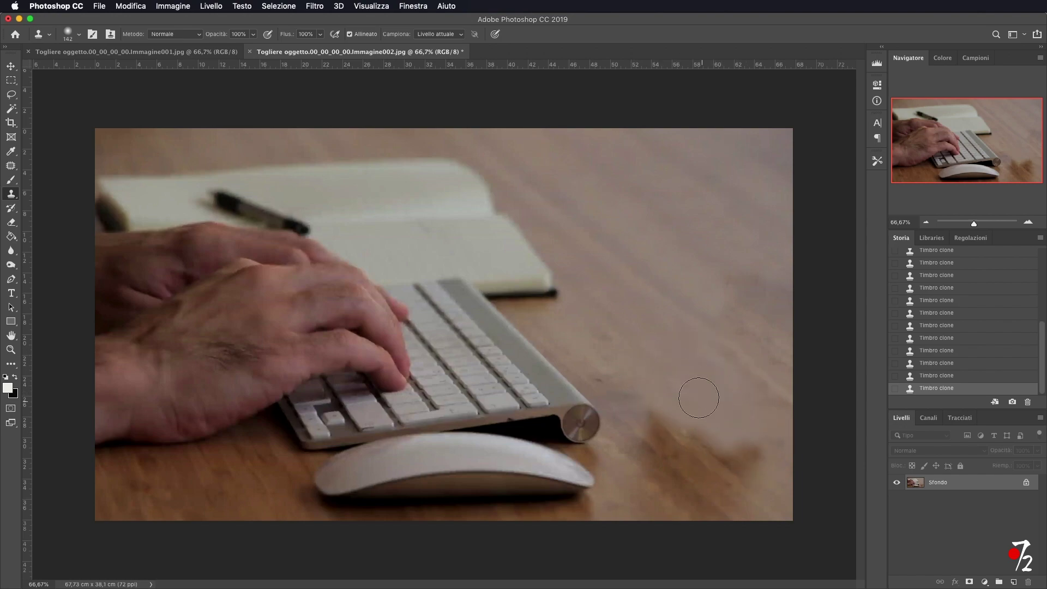
left_click_drag(320, 34, 303, 50)
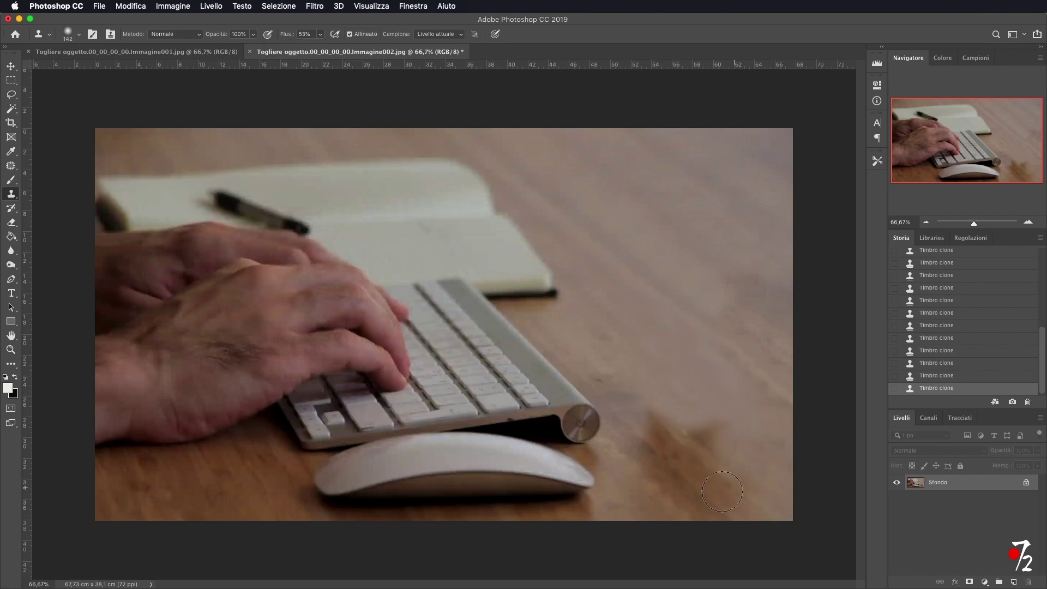
left_click_drag(627, 421, 720, 432)
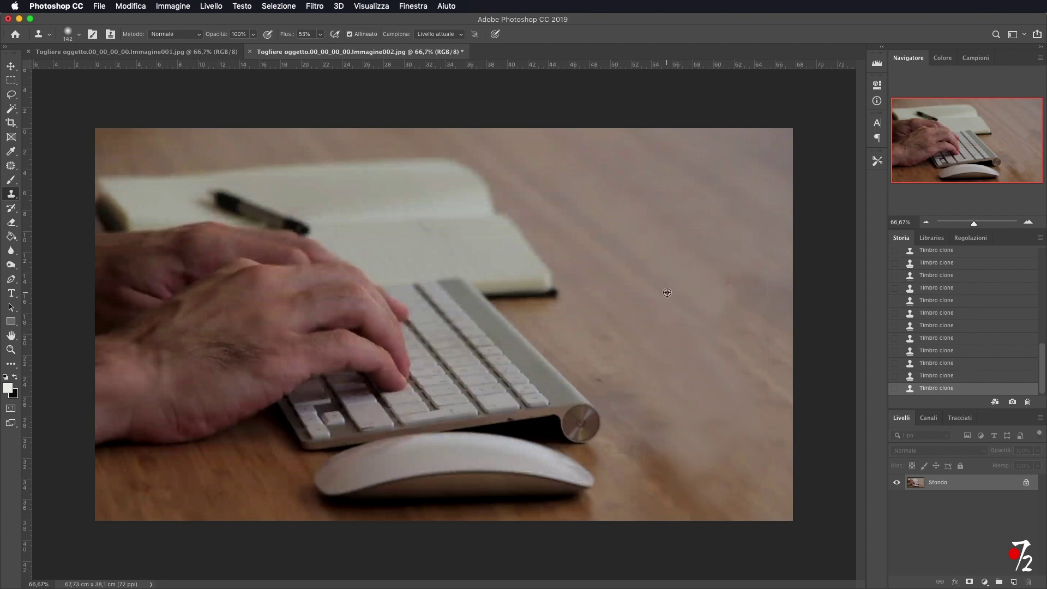
Restore Flow to 100% and clone clean wood over the lower-right tabletop near the bottom edge.
left_click_drag(320, 34, 720, 304)
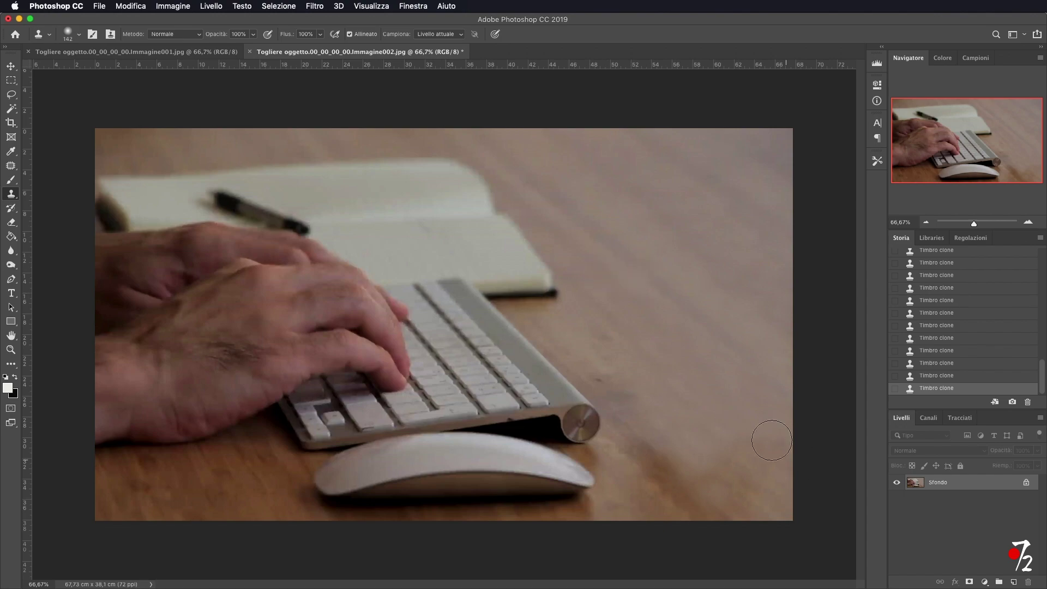
left_click(708, 409, "alt")
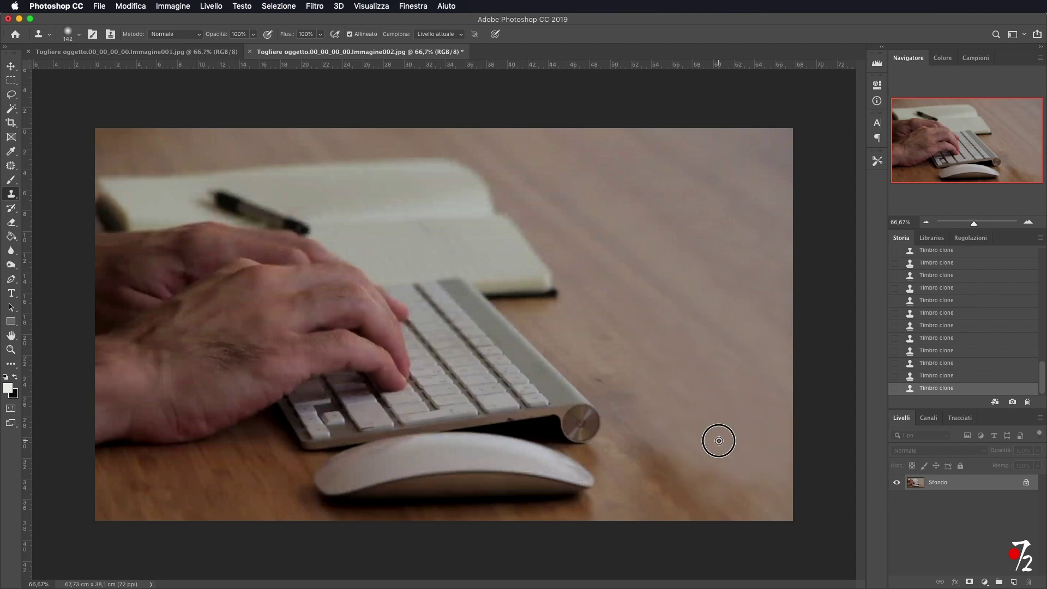
mouse_move(733, 461)
left_mouse_down()
mouse_move(740, 500)
mouse_move(764, 475)
left_mouse_up()
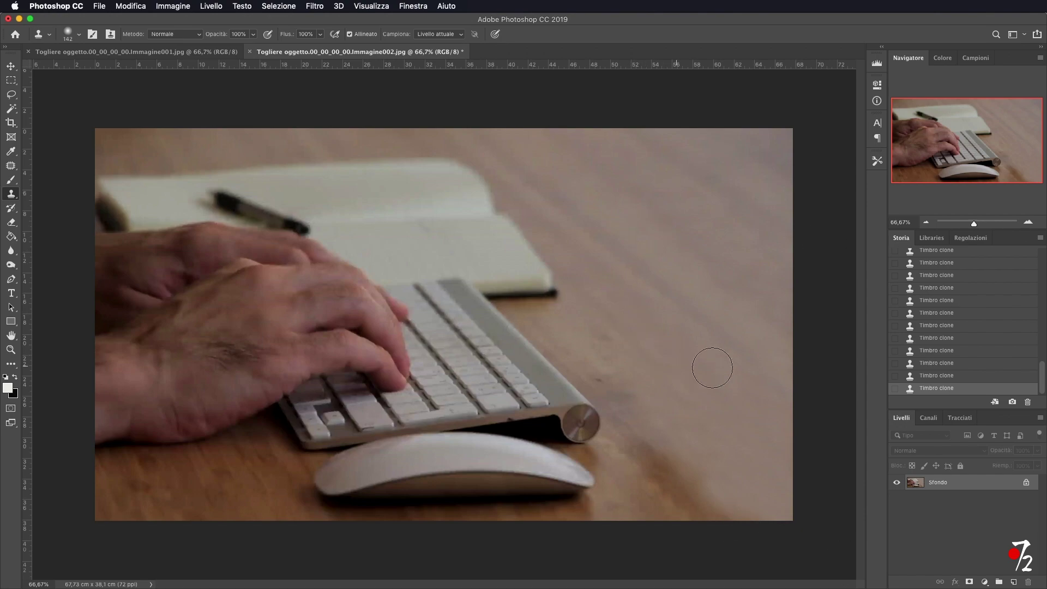
left_click(391, 427)
Undo the stray patch on the keyboard, then save the still as a quality-12 JPEG.
key("super+z")
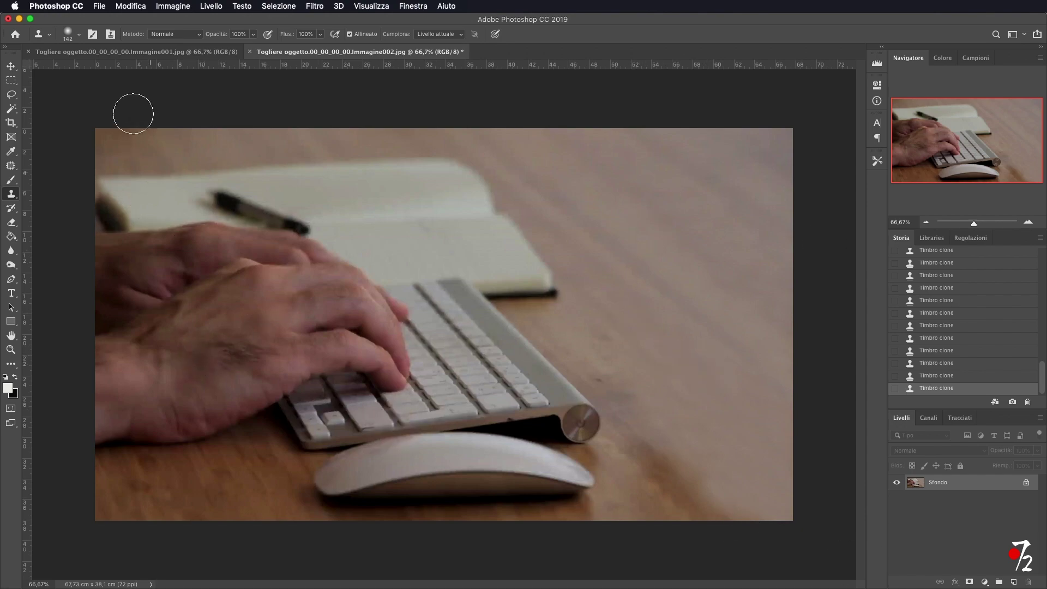
left_click(101, 7)
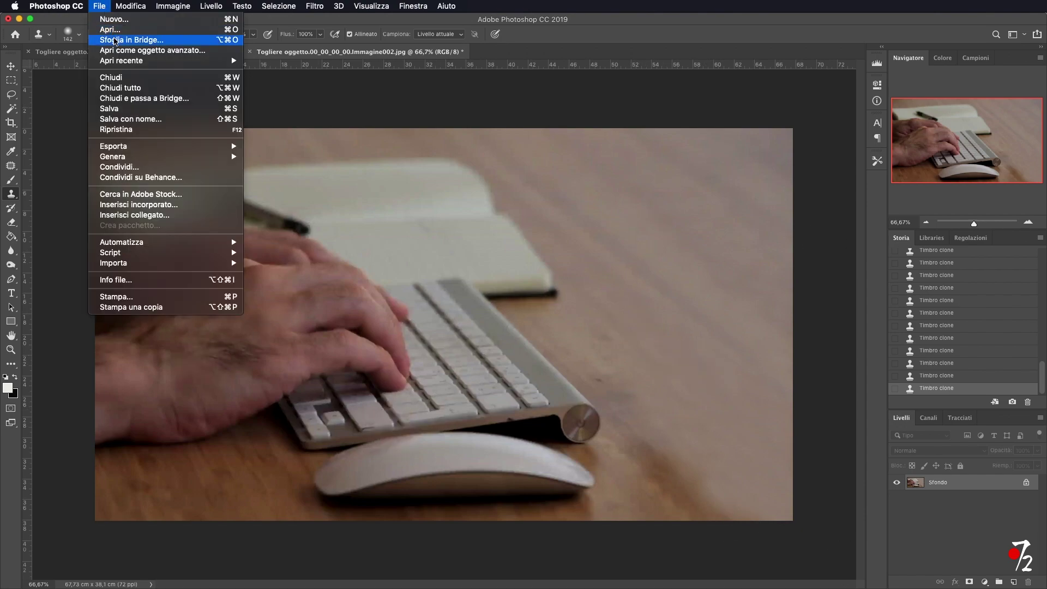
left_click(131, 109)
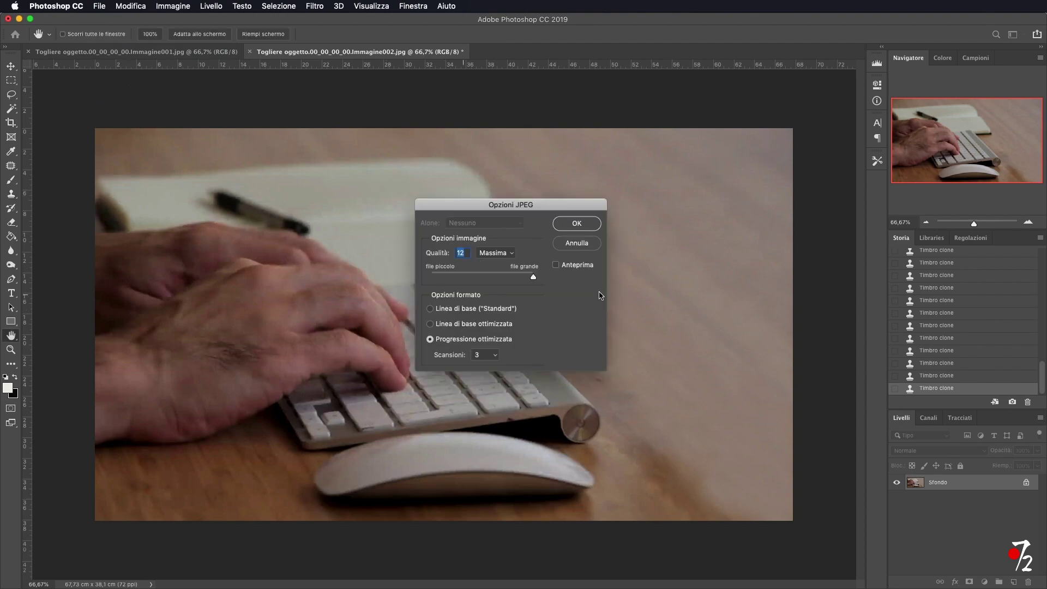
left_click(578, 224)
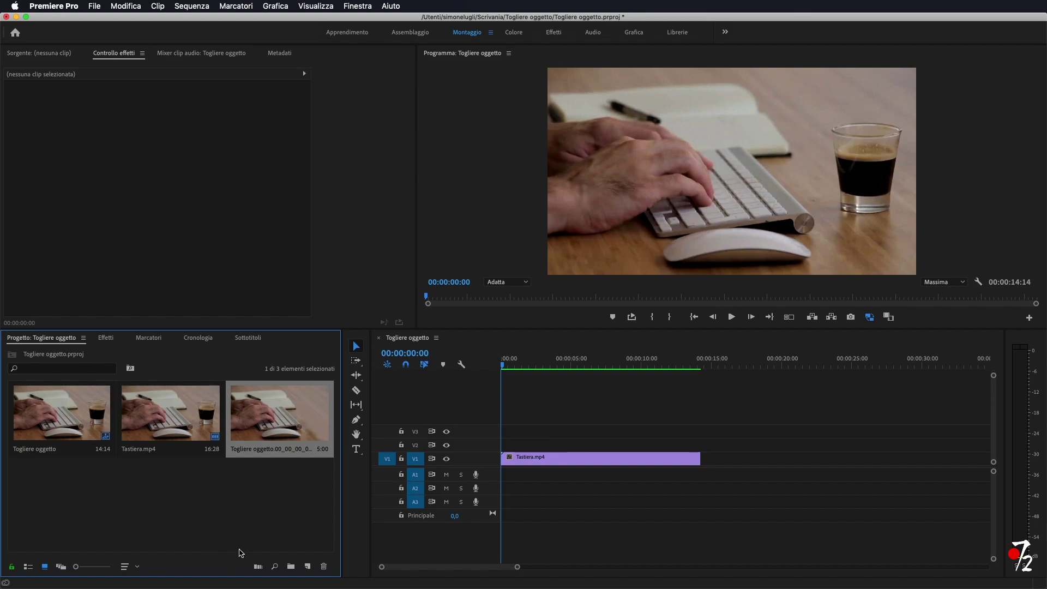
Place the retouched still on V2, stretch it to Tastiera.mp4's length, and select it at the start.
left_click(251, 496)
left_click_drag(263, 422, 551, 443)
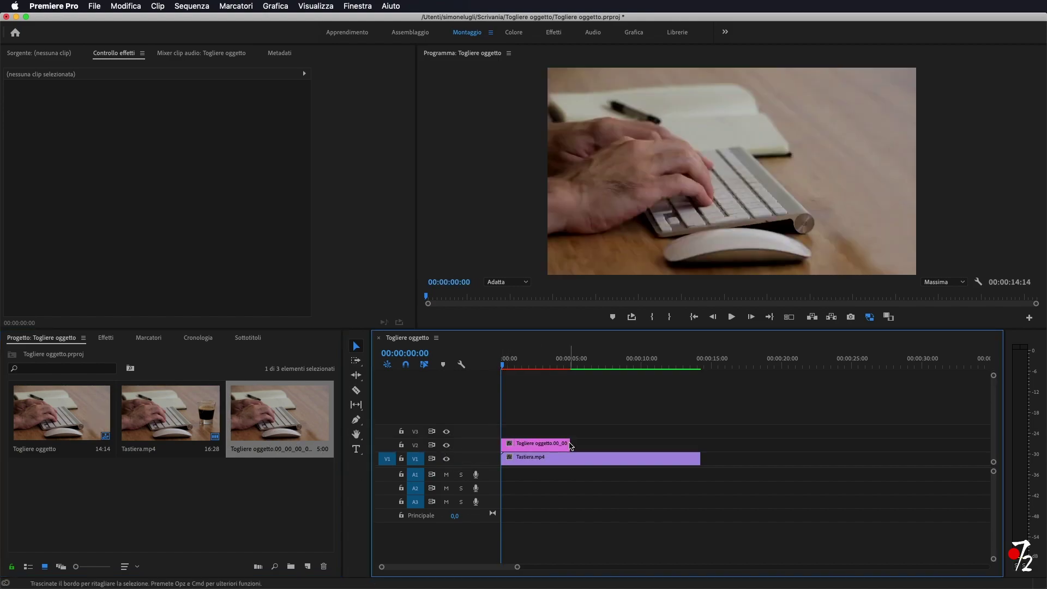
left_click_drag(569, 444, 700, 445)
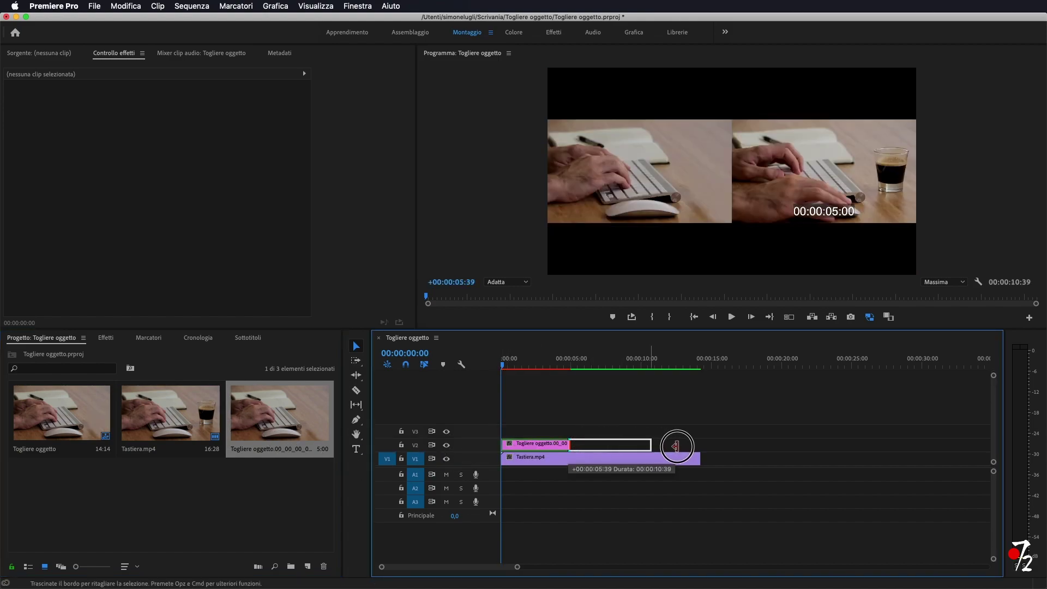
left_click_drag(506, 365, 606, 395)
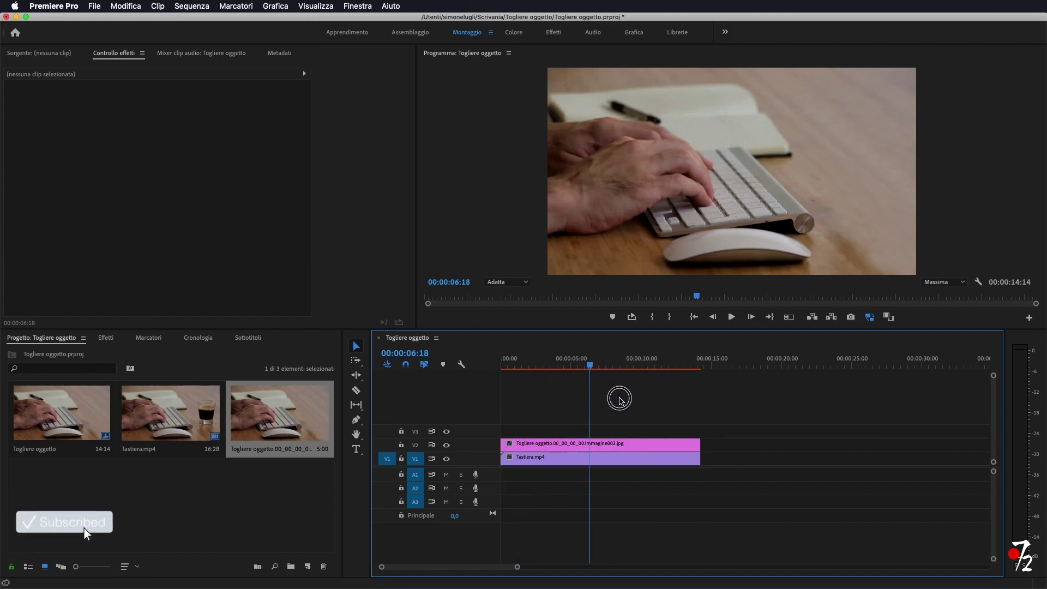
key("Home")
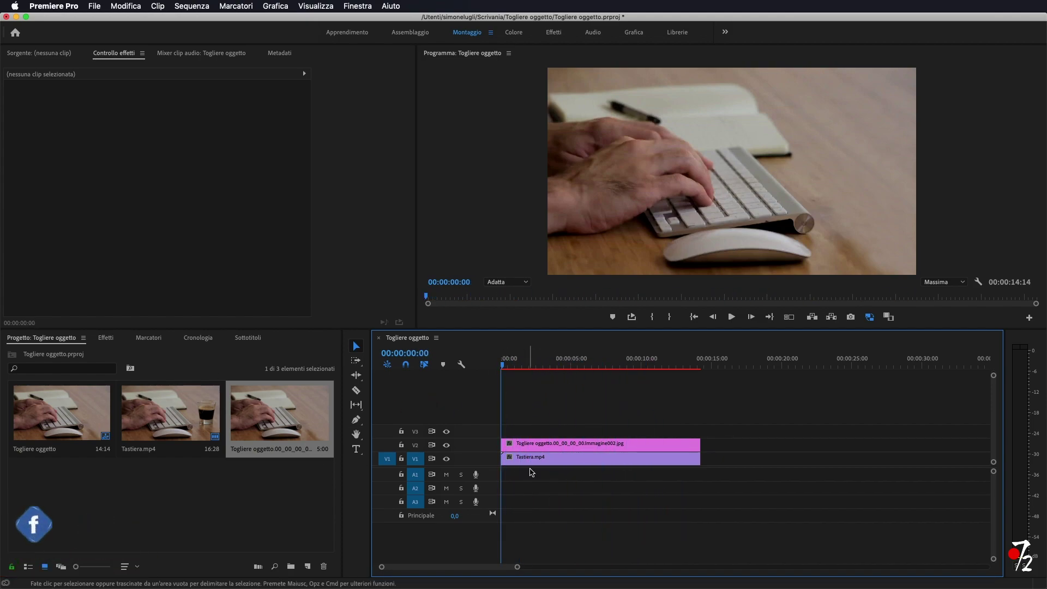
left_click(551, 444)
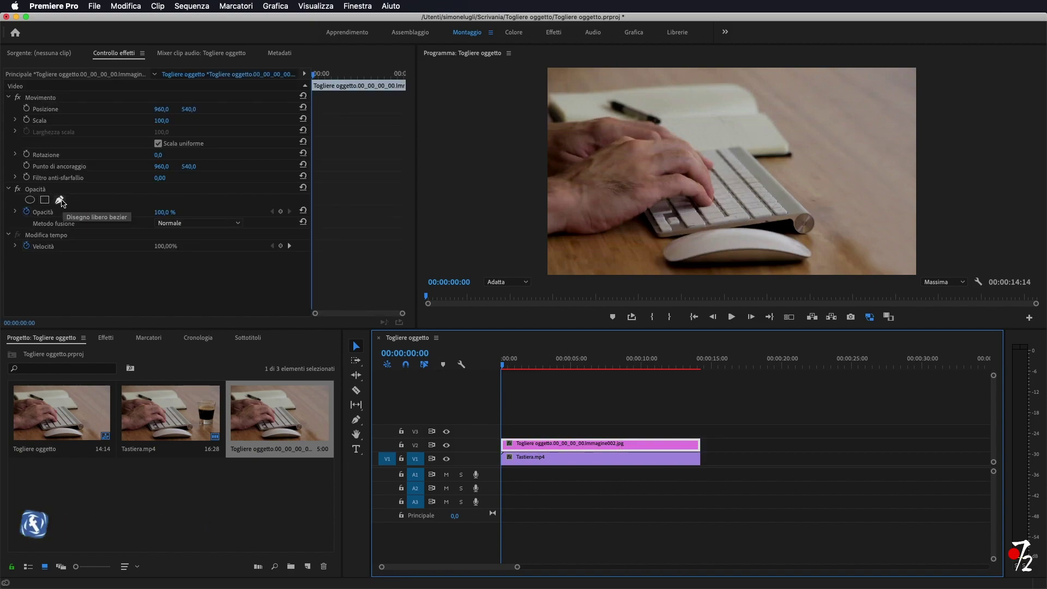
Draw a closed freeform bezier opacity mask around the glass area on the right of the frame.
left_click(60, 200)
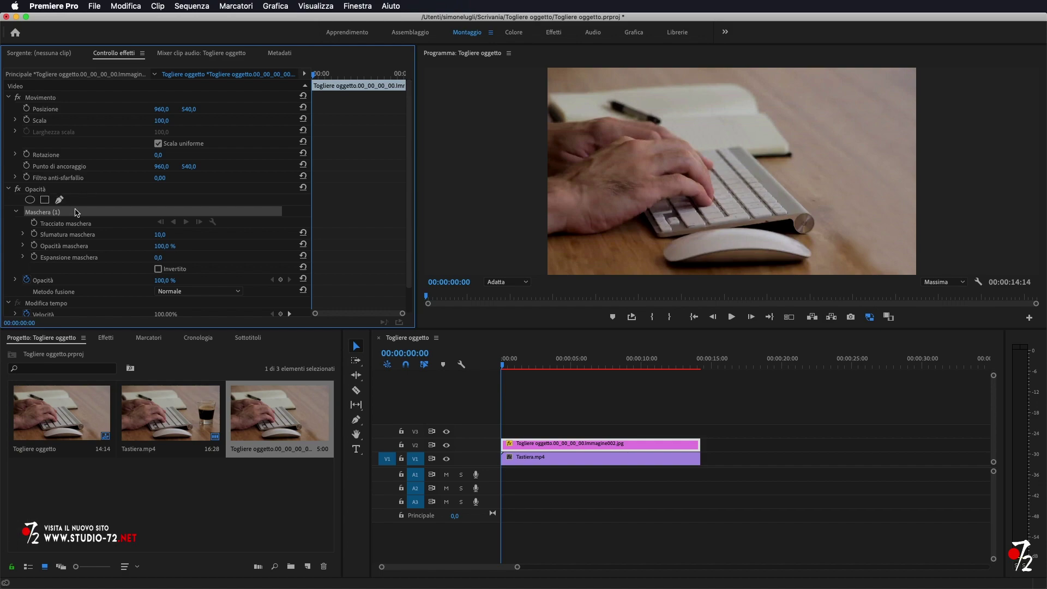
left_click(808, 193)
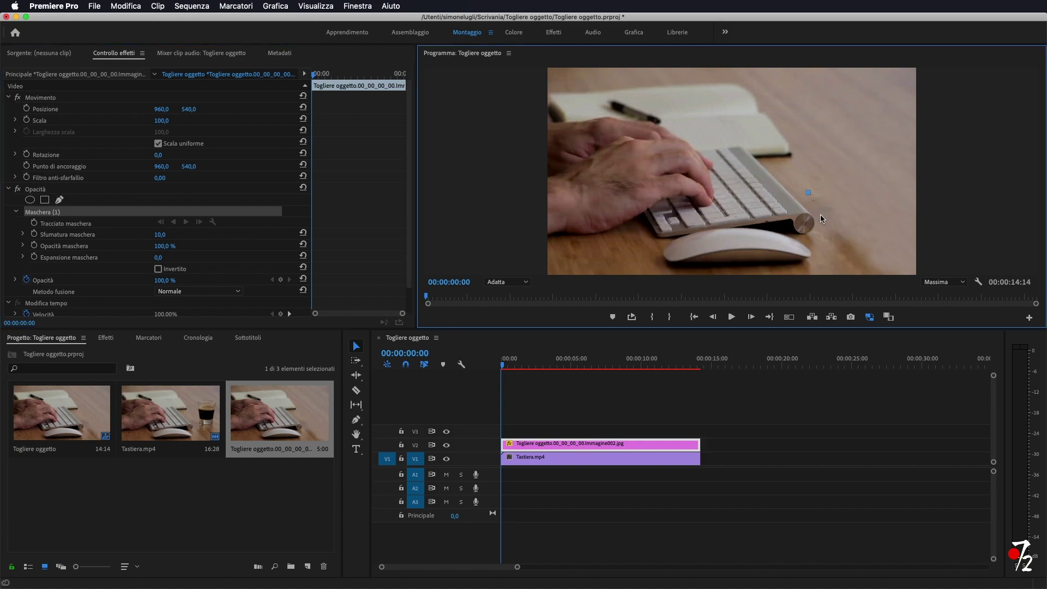
left_click(828, 256)
left_click(925, 272)
left_click(940, 255)
left_click(946, 200)
left_click(938, 165)
left_click(919, 144)
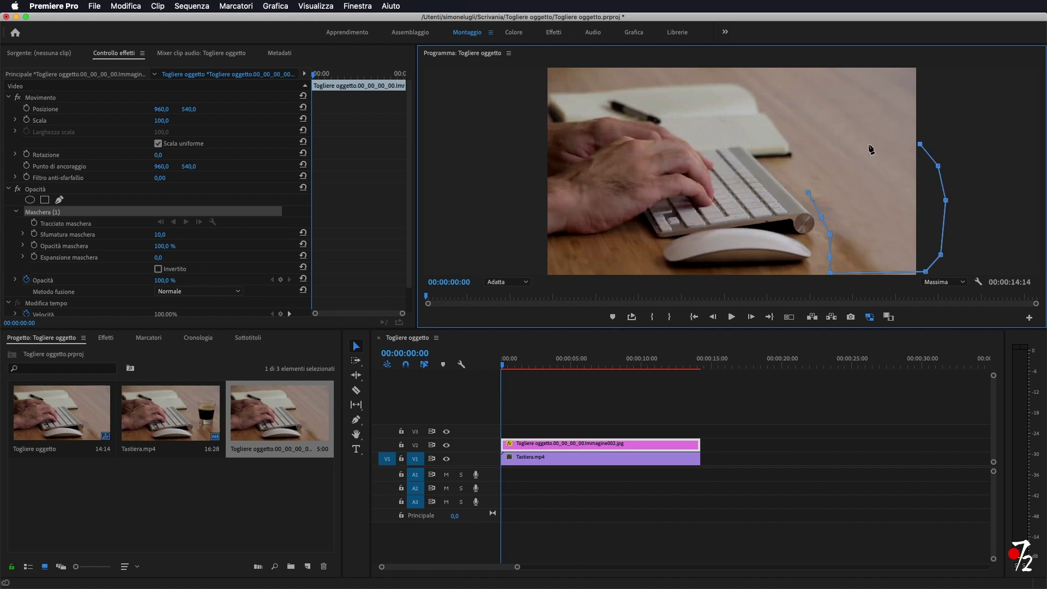
left_click(887, 143)
left_click(859, 144)
left_click(823, 155)
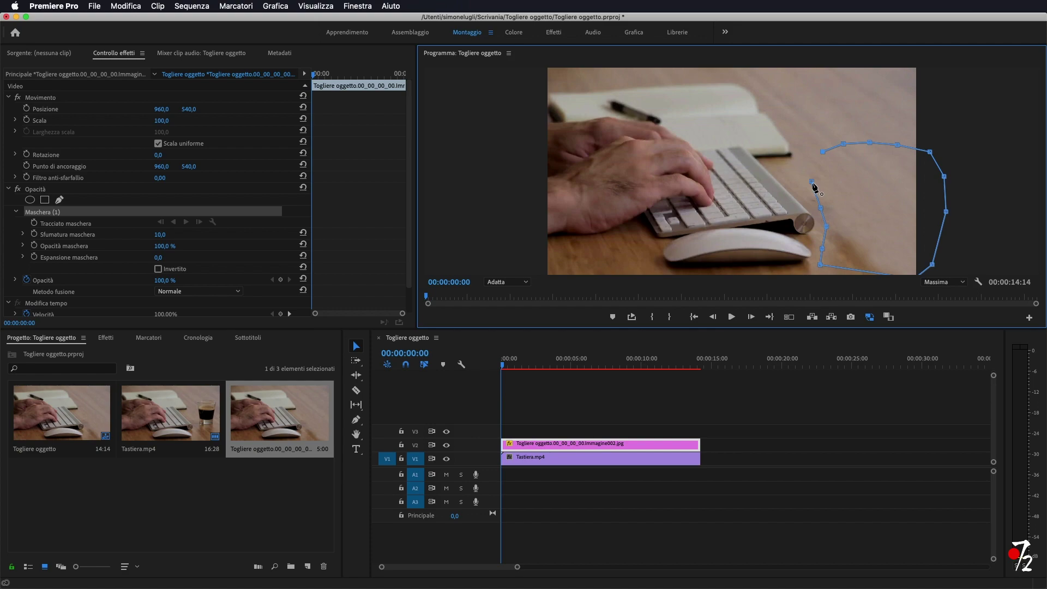
left_click(813, 183)
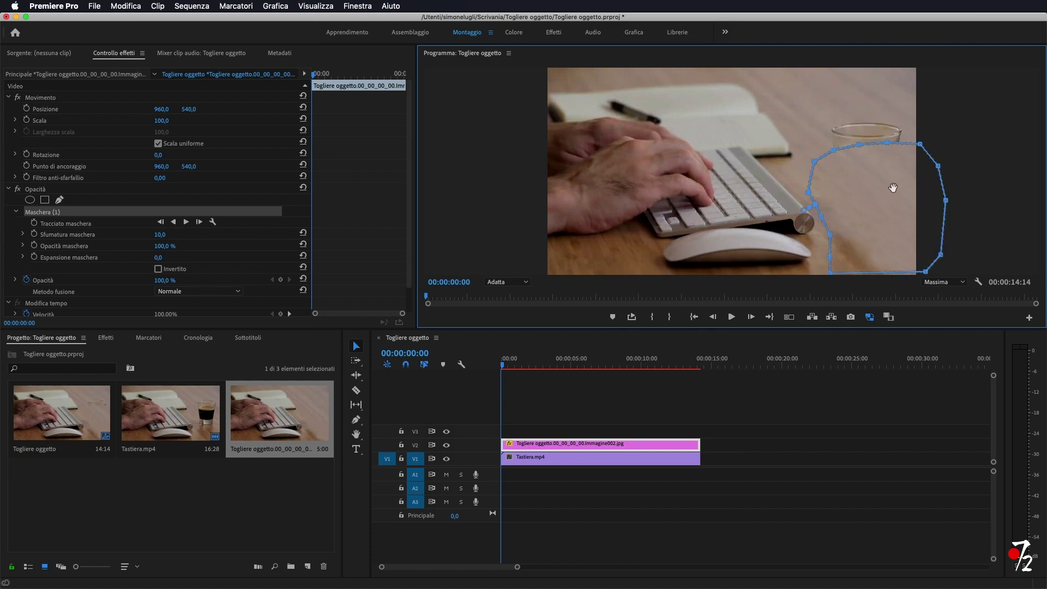
Drag the mask's top-left and bottom-left vertices to fully cover the glass area.
left_click(833, 145)
mouse_move(834, 143)
left_mouse_down()
mouse_move(832, 123)
mouse_move(859, 116)
mouse_move(894, 114)
mouse_move(927, 137)
left_mouse_up()
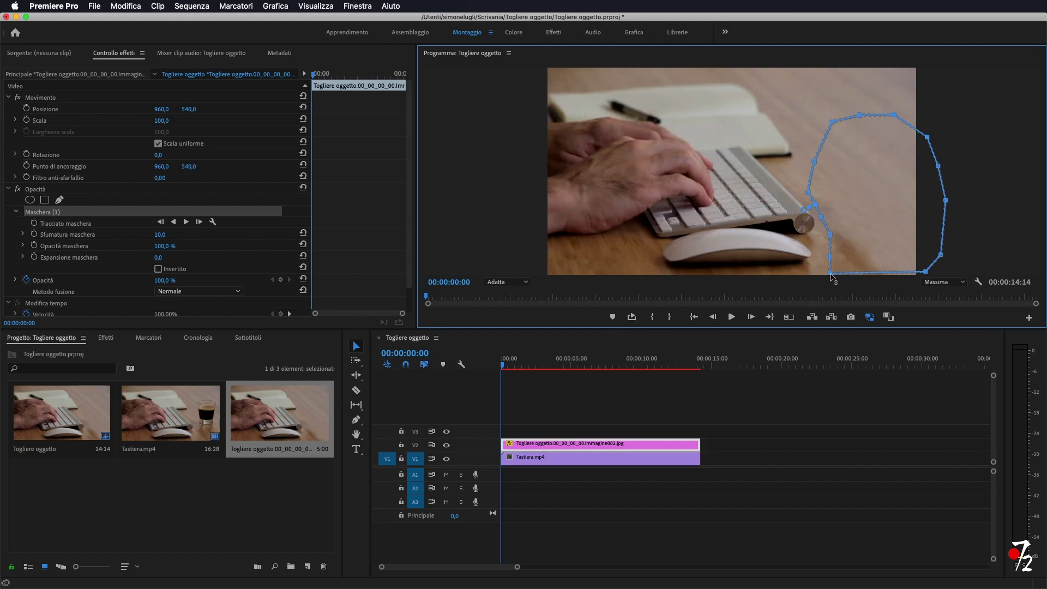
mouse_move(831, 273)
left_mouse_down()
mouse_move(844, 265)
mouse_move(841, 249)
mouse_move(854, 263)
left_mouse_up()
Select Tastiera.mp4, step the playhead to 00:00:02:43, and razor the V2 still there.
left_click(533, 462)
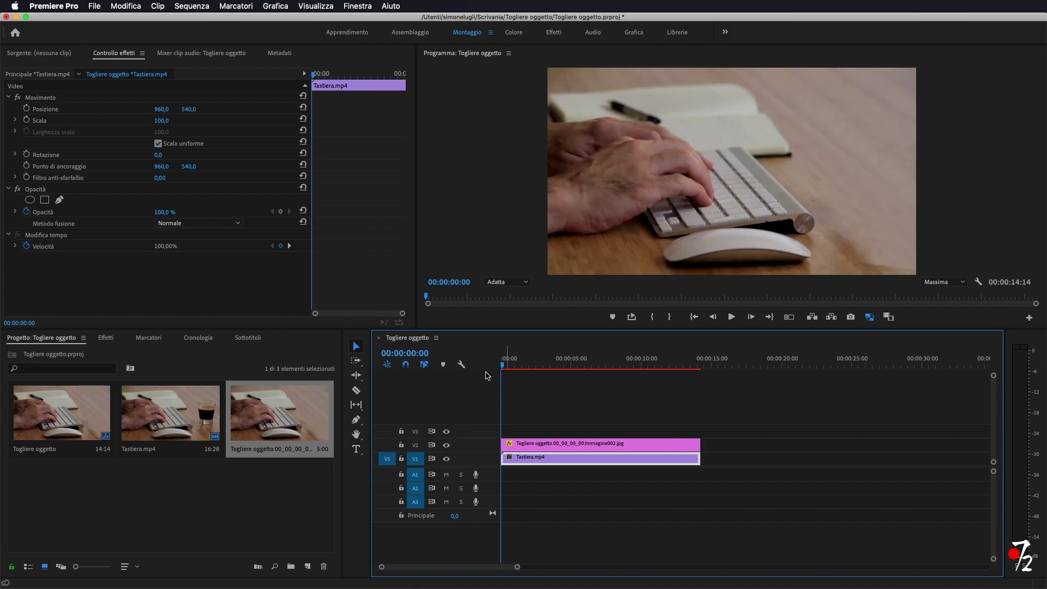
mouse_move(503, 367)
left_mouse_down()
mouse_move(546, 370)
mouse_move(515, 376)
mouse_move(545, 390)
left_mouse_up()
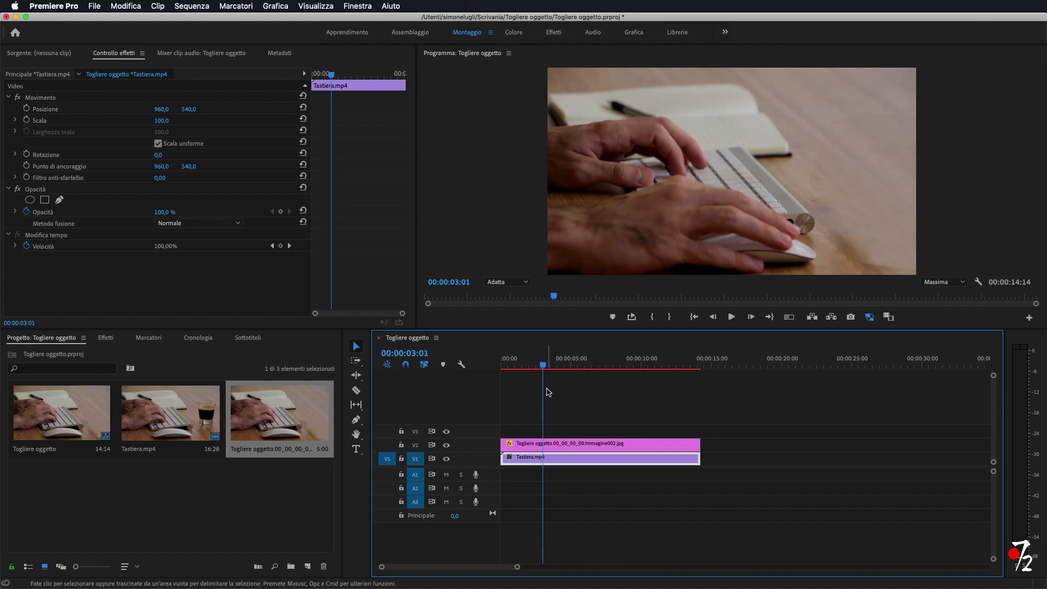
key("Left")
key("Left")
key("Left")
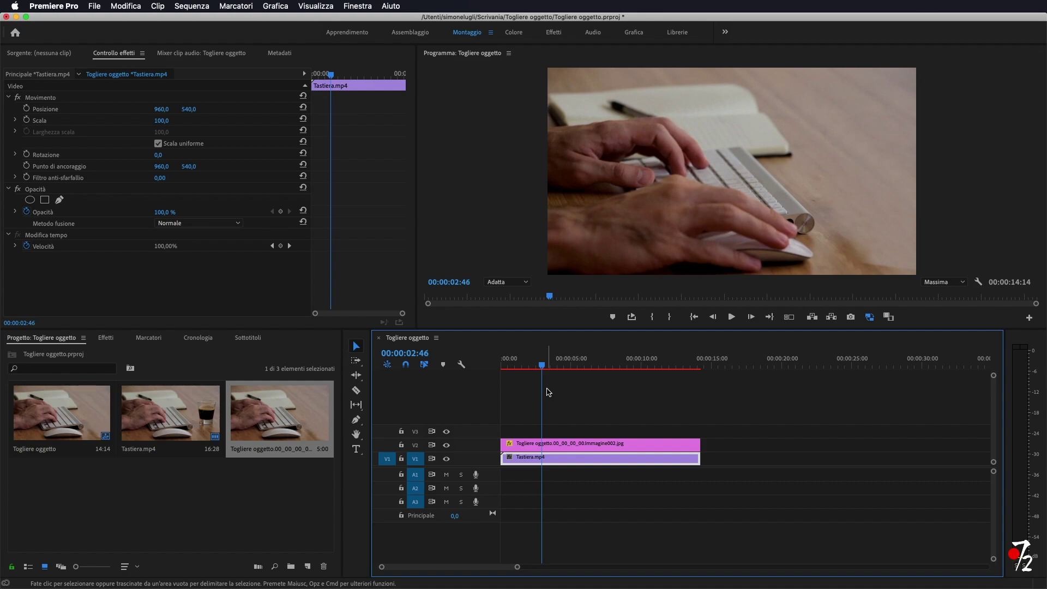
key("Left")
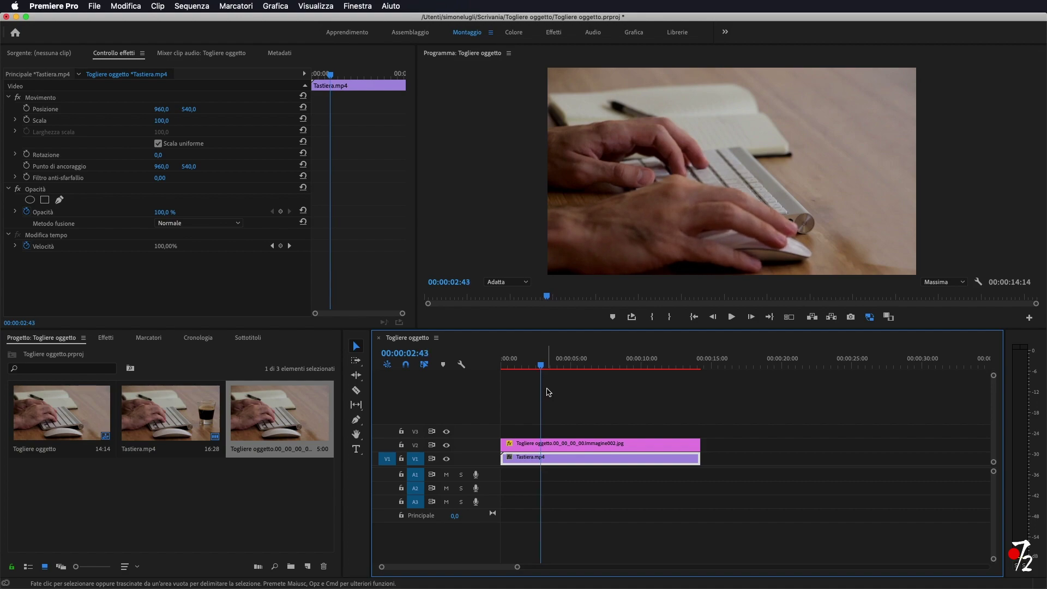
key("c")
left_click(542, 444)
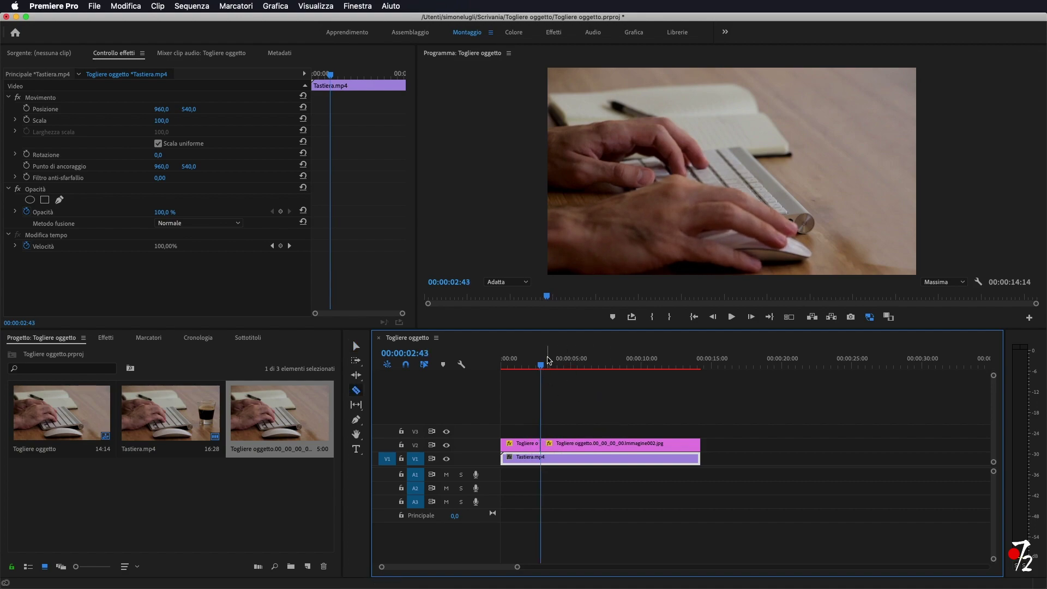
Razor the V2 still at 00:00:06:24 and drag Ombra/Luce onto the middle piece.
left_click_drag(538, 362, 592, 373)
left_click(592, 443)
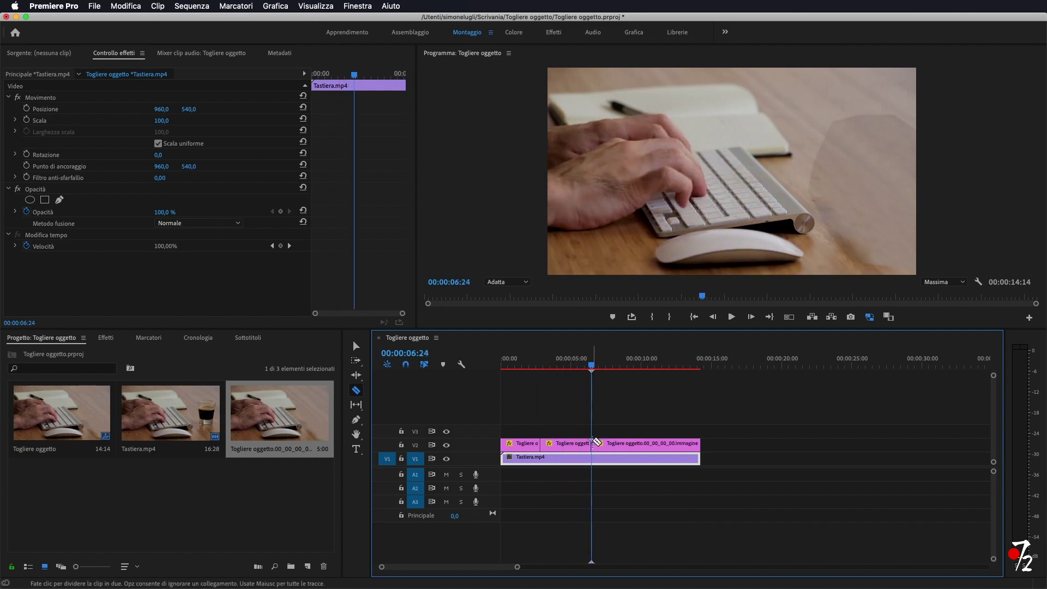
left_click(106, 338)
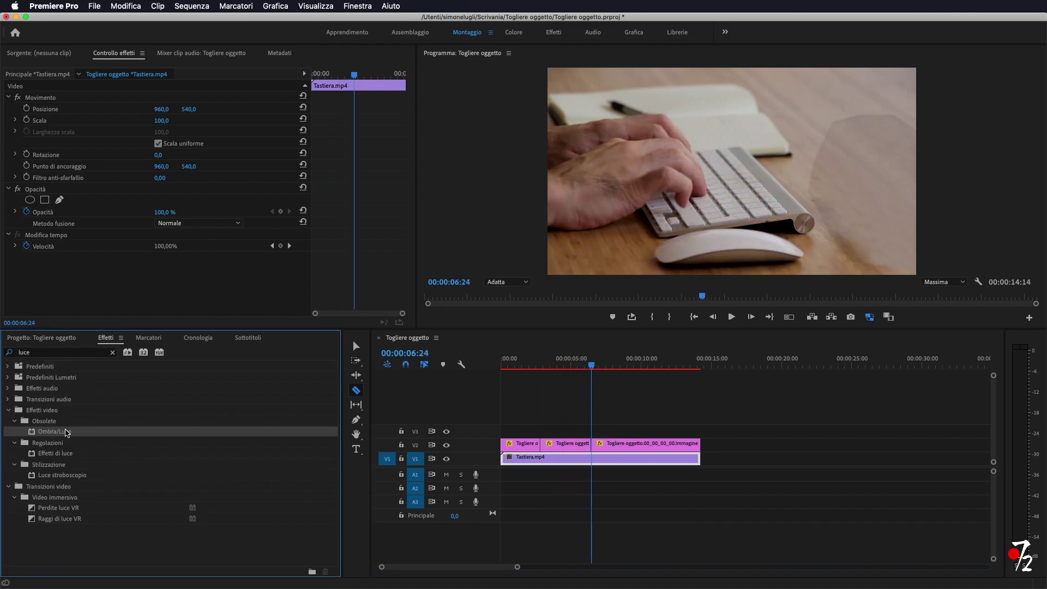
key("v")
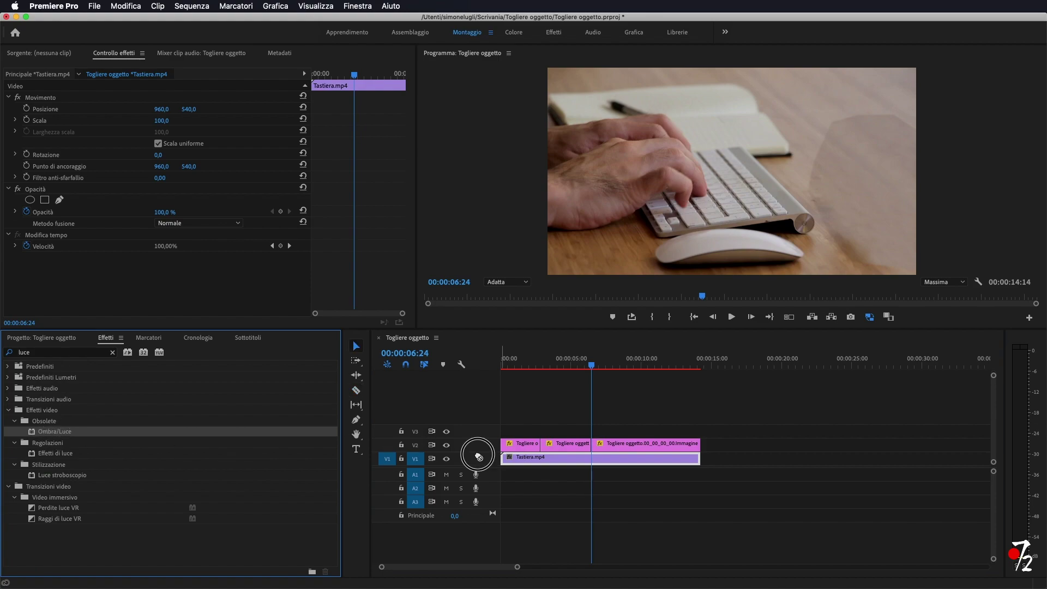
left_click_drag(53, 436, 567, 443)
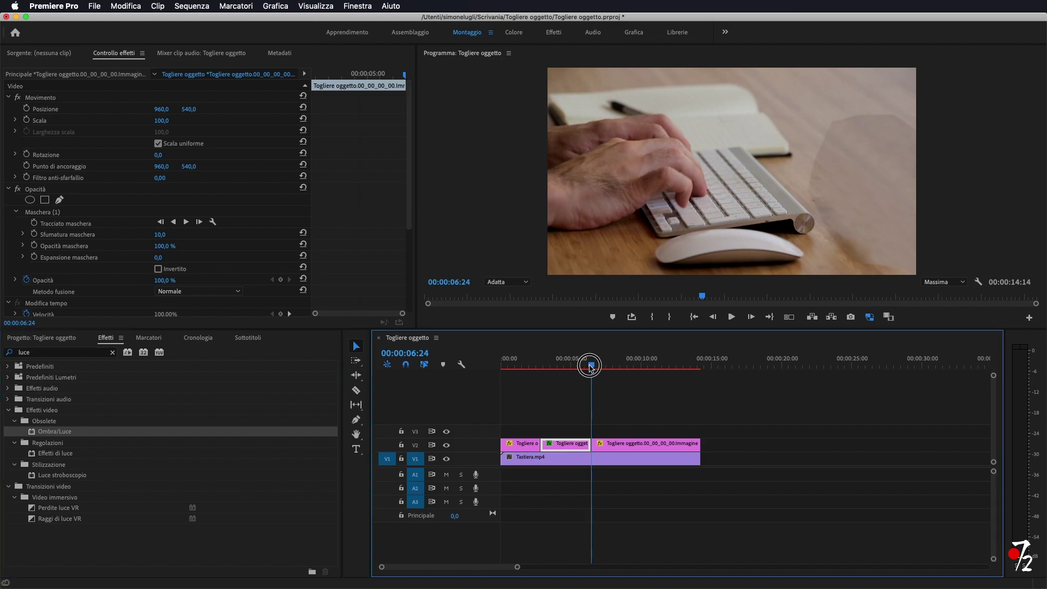
Change Ombra/Luce temporal smoothing and uncheck Quantità automatica.
left_click_drag(592, 364, 572, 364)
scroll(198, 218, "down", 1)
scroll(198, 218, "down", 5)
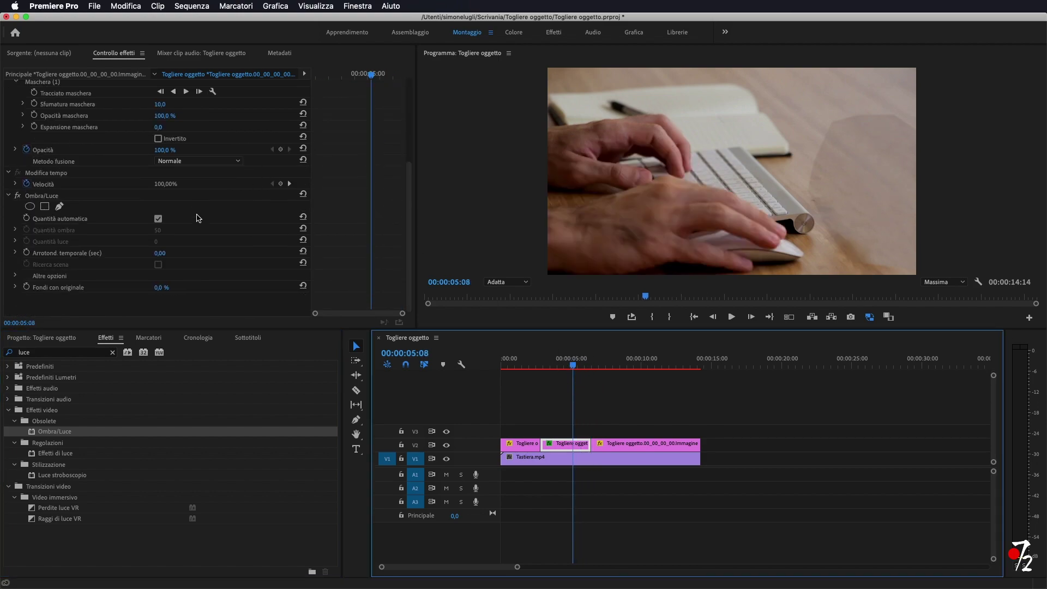
left_click_drag(159, 253, 203, 253)
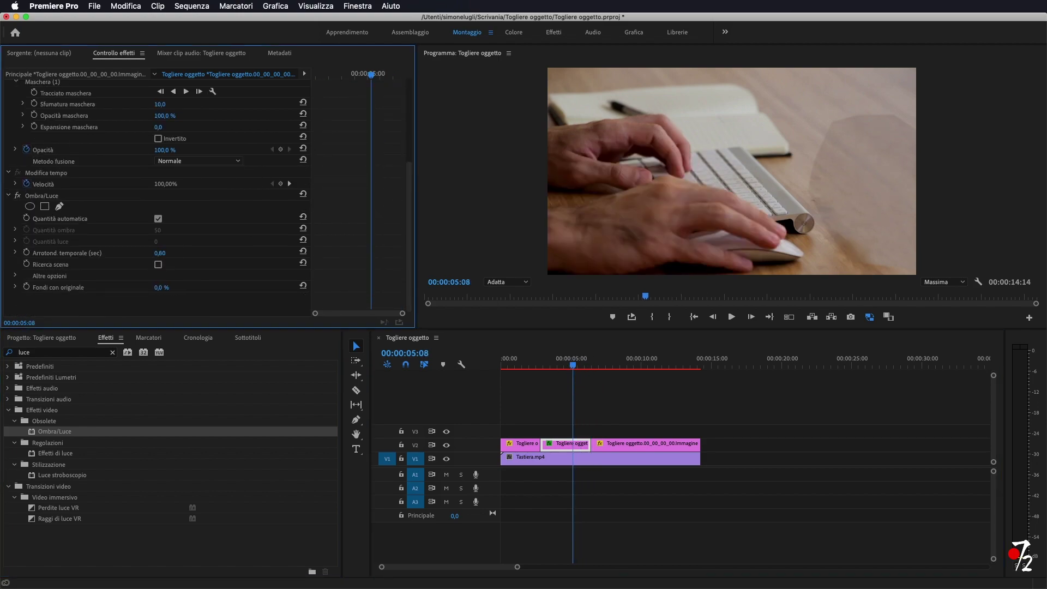
left_click(158, 218)
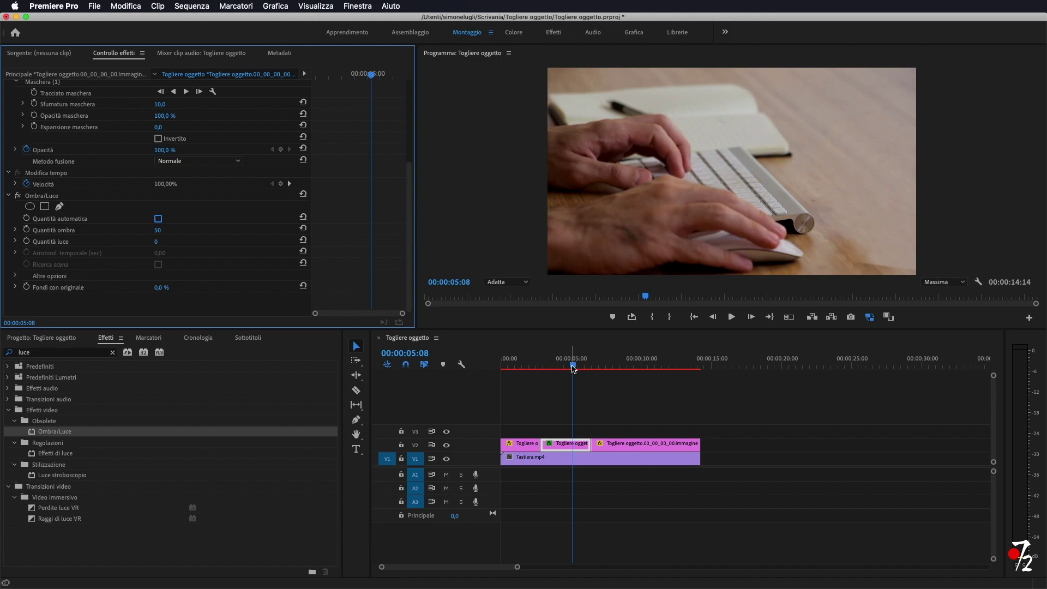
Keyframe Quantità ombra from 0 at the clip start to 44 at 00:00:03:39, tweaking Quantità luce.
left_click_drag(576, 365, 545, 365)
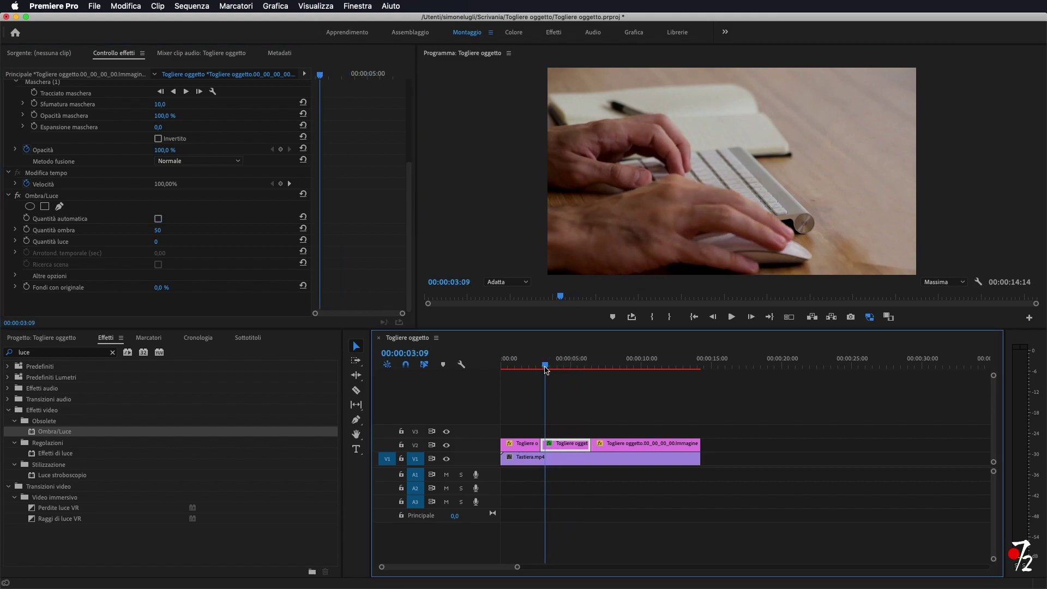
left_click_drag(322, 75, 285, 74)
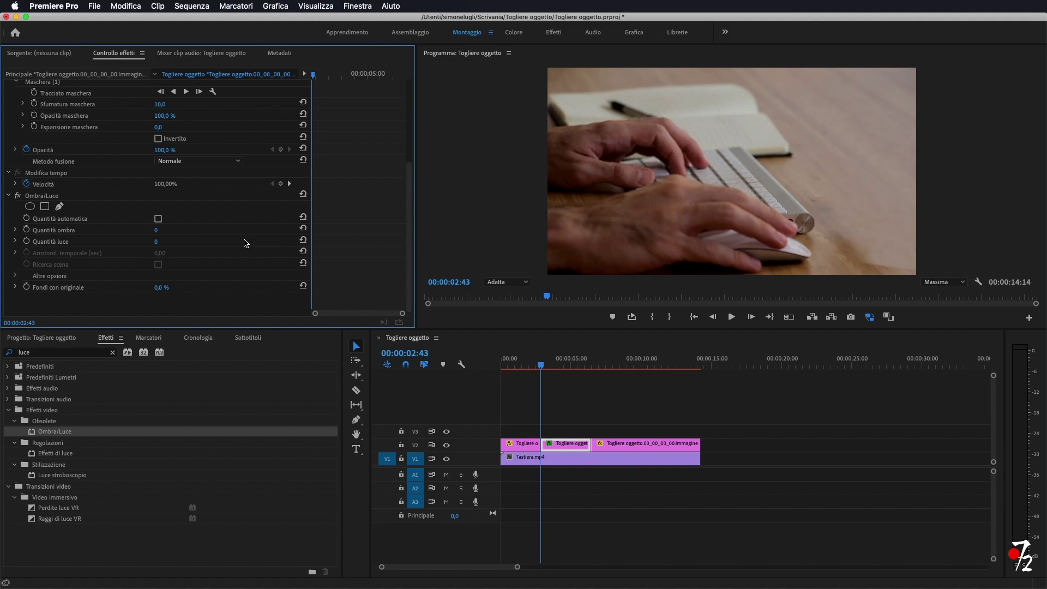
left_click(26, 229)
left_click_drag(314, 78, 322, 76)
left_click(156, 229)
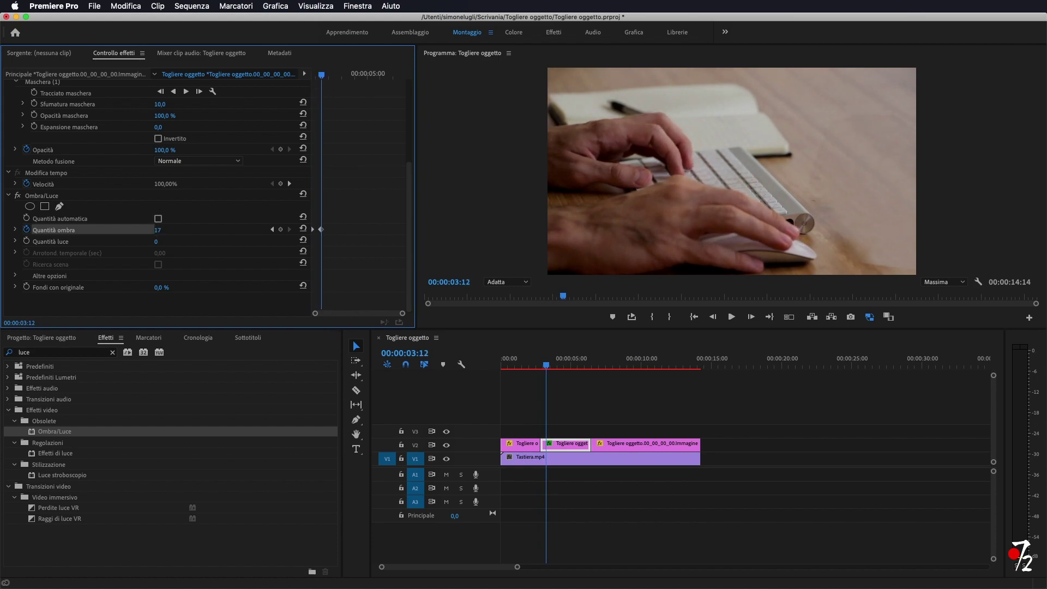
left_click_drag(157, 230, 160, 229)
left_click_drag(324, 77, 338, 78)
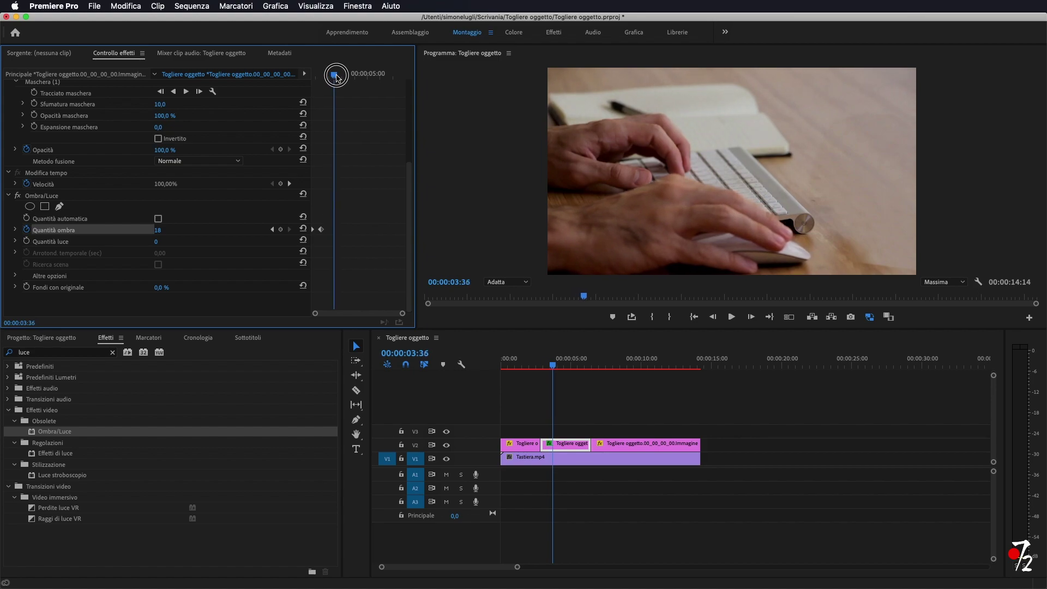
left_click_drag(156, 241, 152, 241)
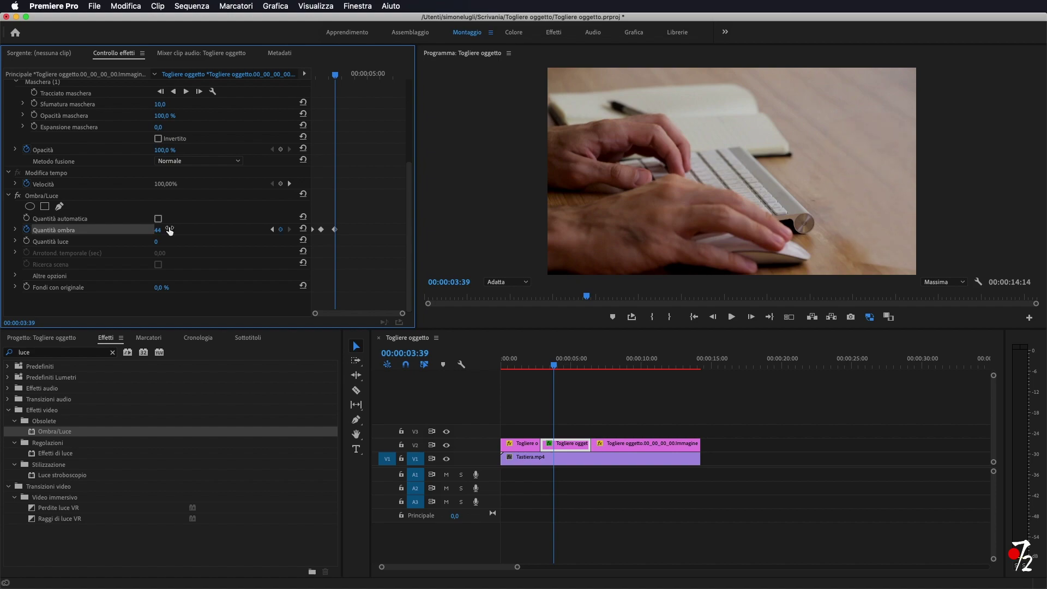
Raise Espansione maschera to 127.
scroll(180, 145, "up", 3)
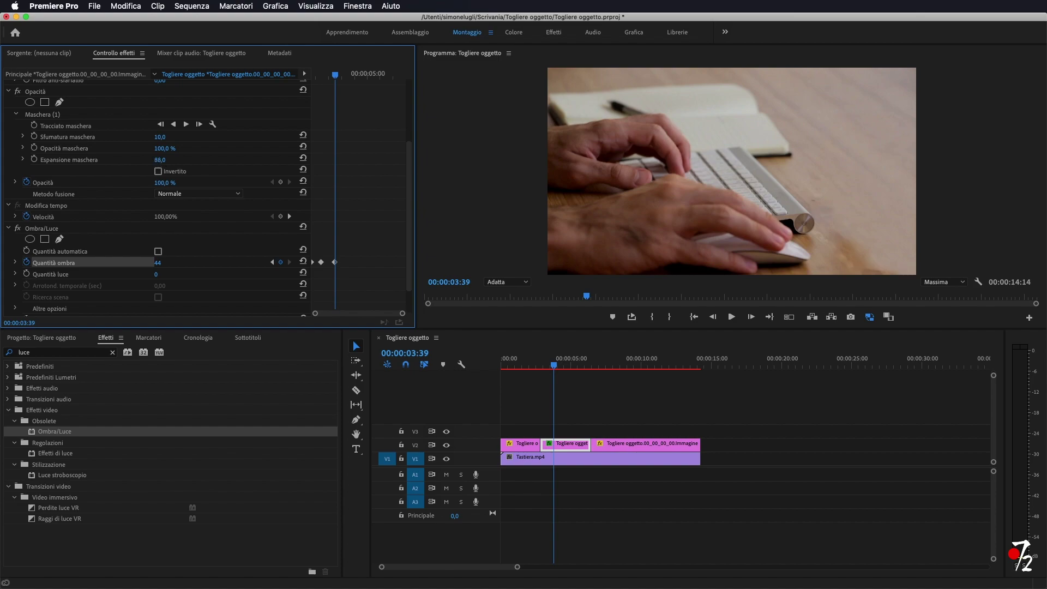
left_click_drag(160, 160, 177, 160)
scroll(225, 236, "down", 2)
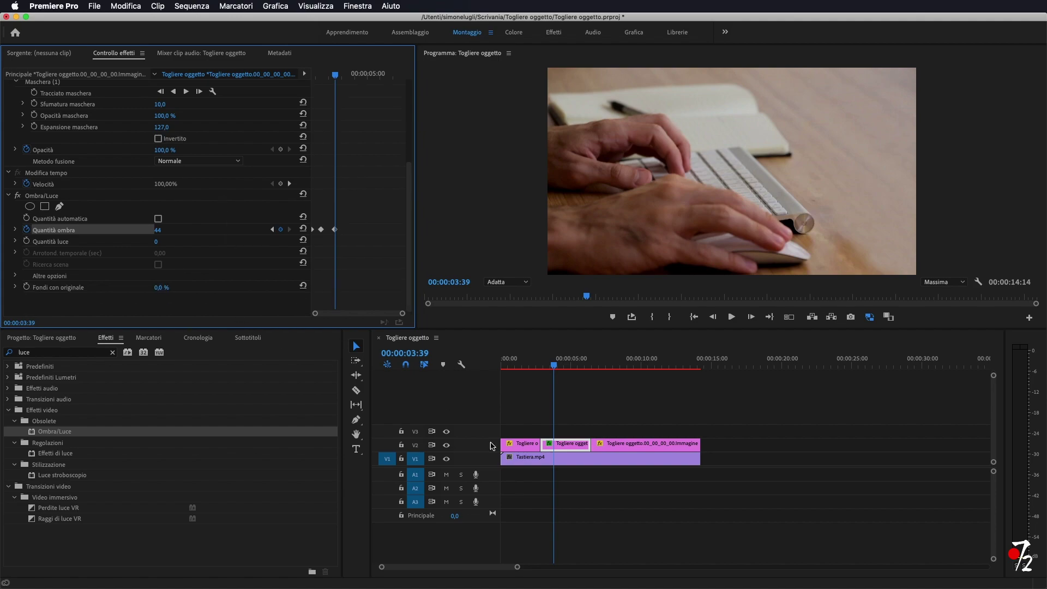
left_click_drag(553, 365, 533, 366)
Set Espansione maschera on the first V2 still clip's mask to 71, then preview a later frame.
left_click(519, 444)
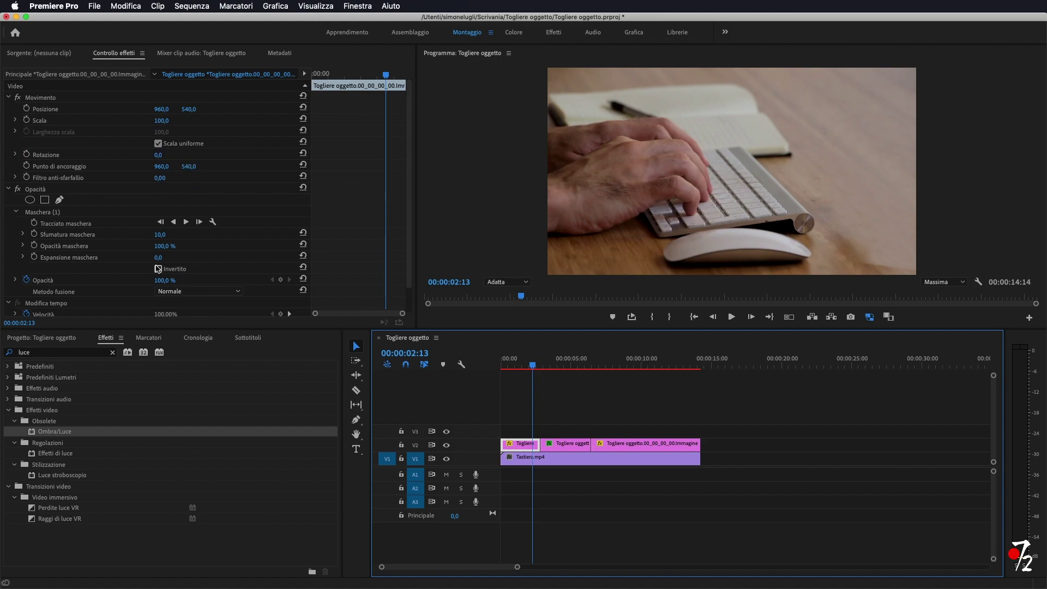
mouse_move(159, 258)
left_mouse_down()
mouse_move(180, 257)
mouse_move(170, 257)
left_mouse_up()
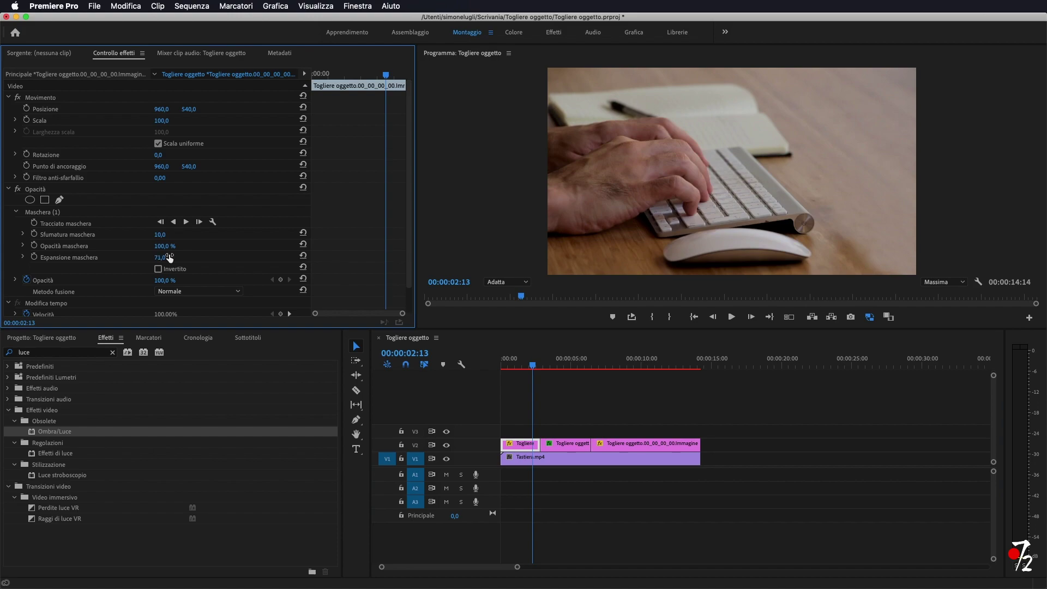
mouse_move(533, 365)
left_mouse_down()
mouse_move(565, 373)
mouse_move(550, 375)
left_mouse_up()
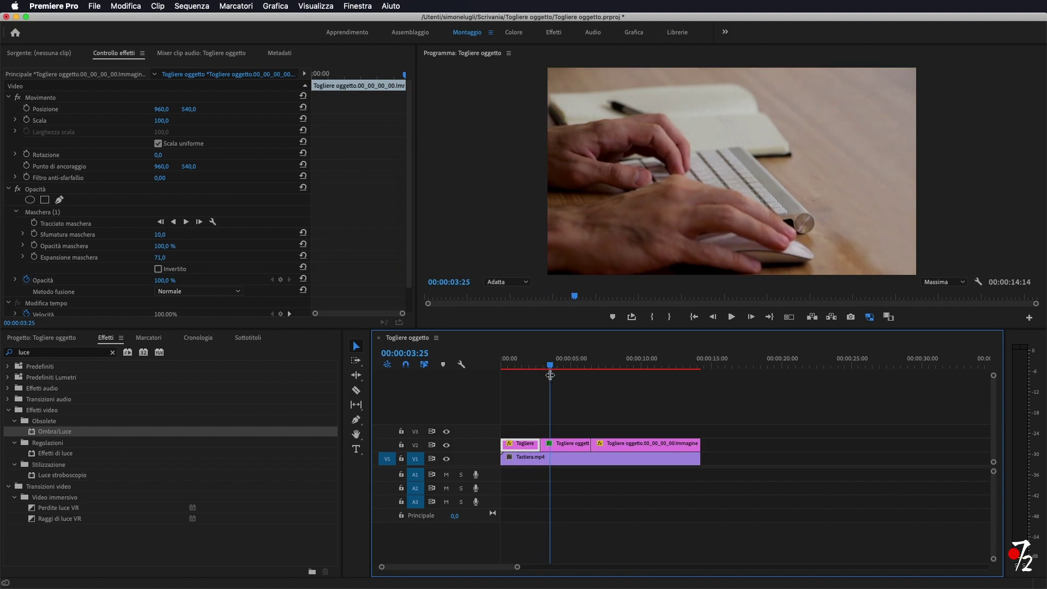